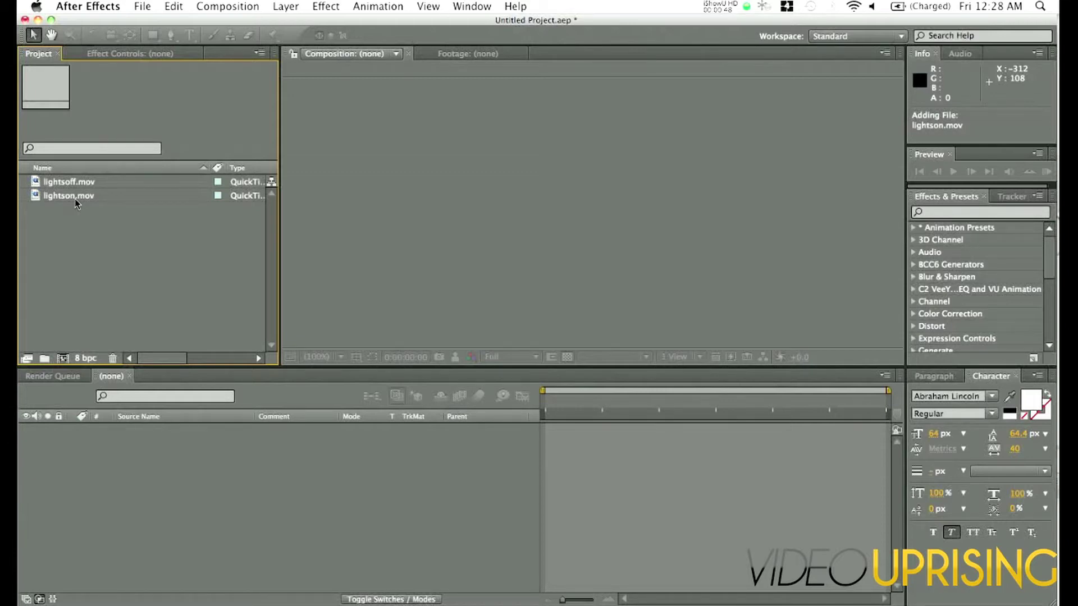
Step: Create a composition named 'lightson' from the lightson.mov clip
drag(70, 195, 82, 272)
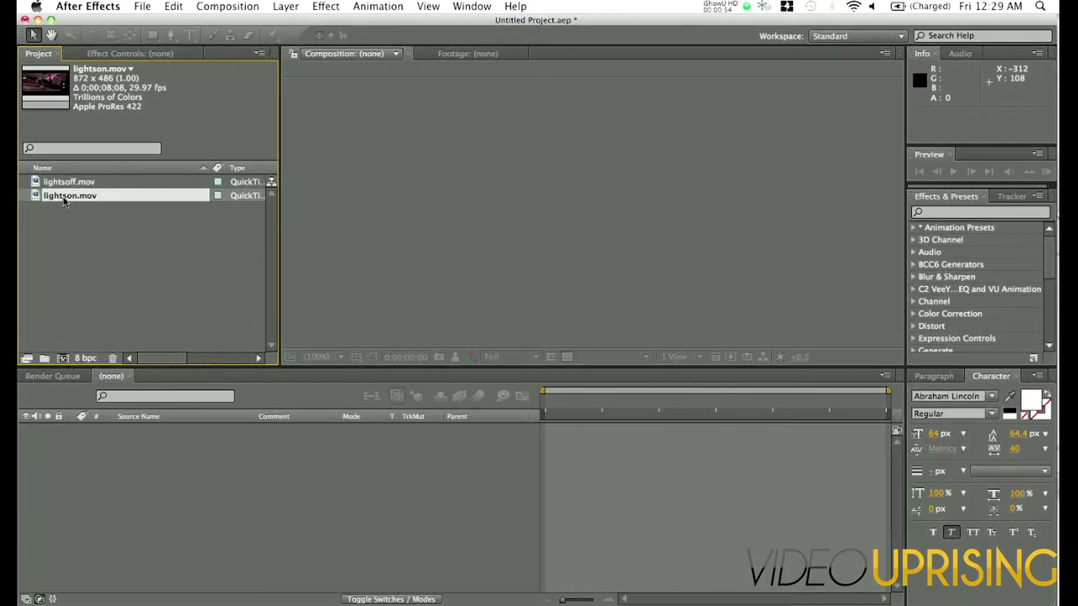
drag(70, 196, 62, 358)
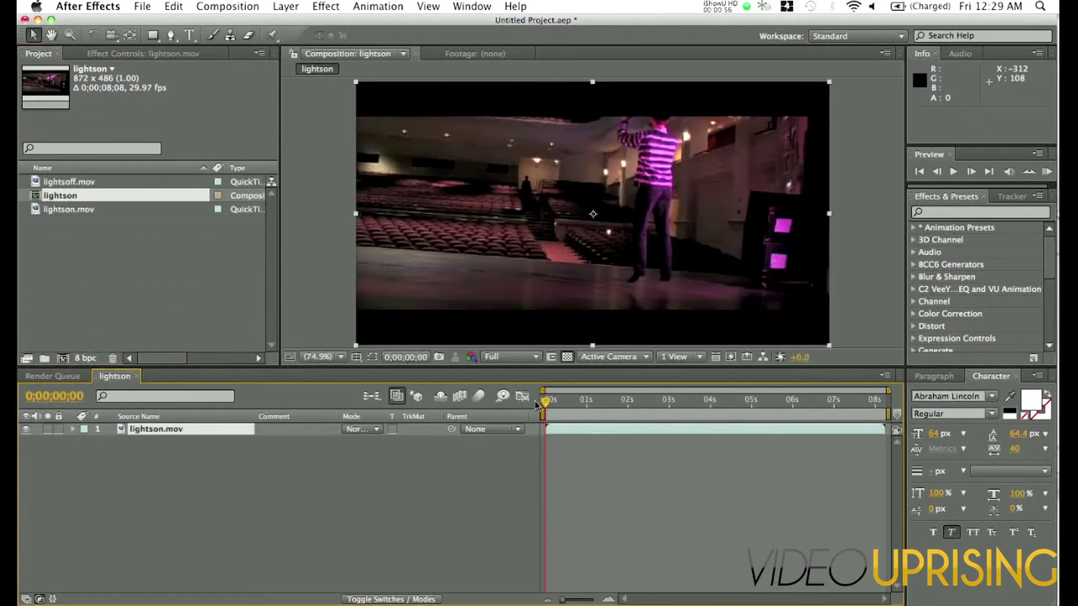
Step: Scrub and play back the lightson composition to preview the footage, then select lightsoff.mov
drag(546, 400, 714, 413)
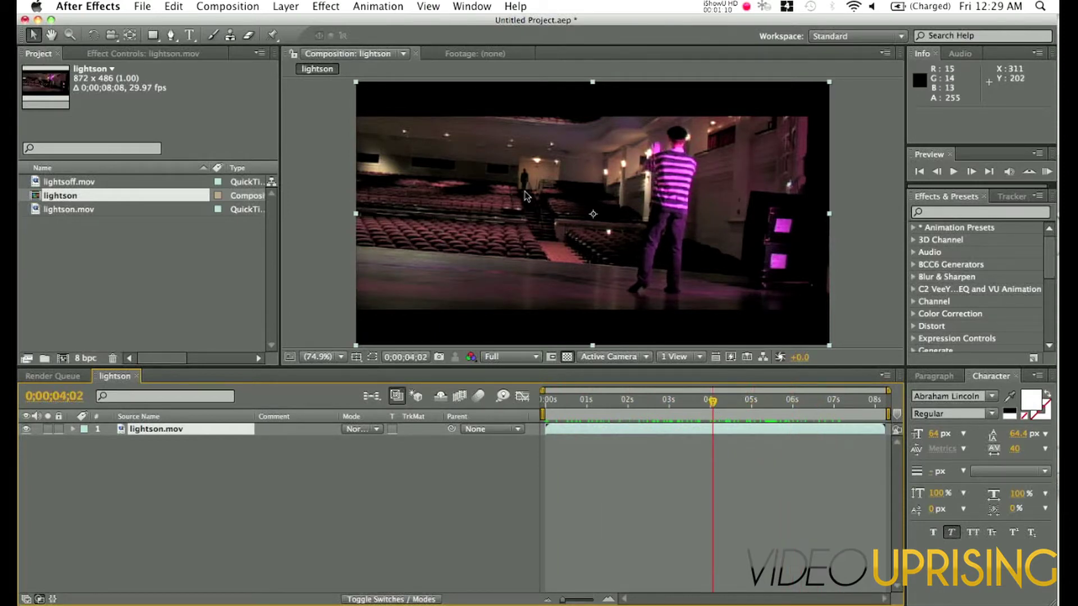
click(574, 401)
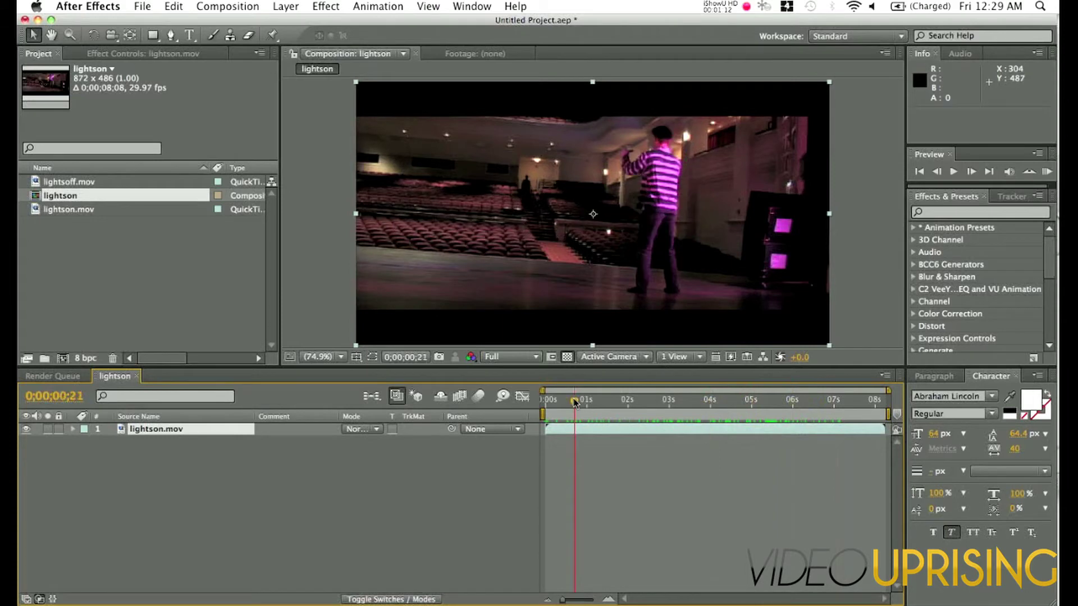
key(space)
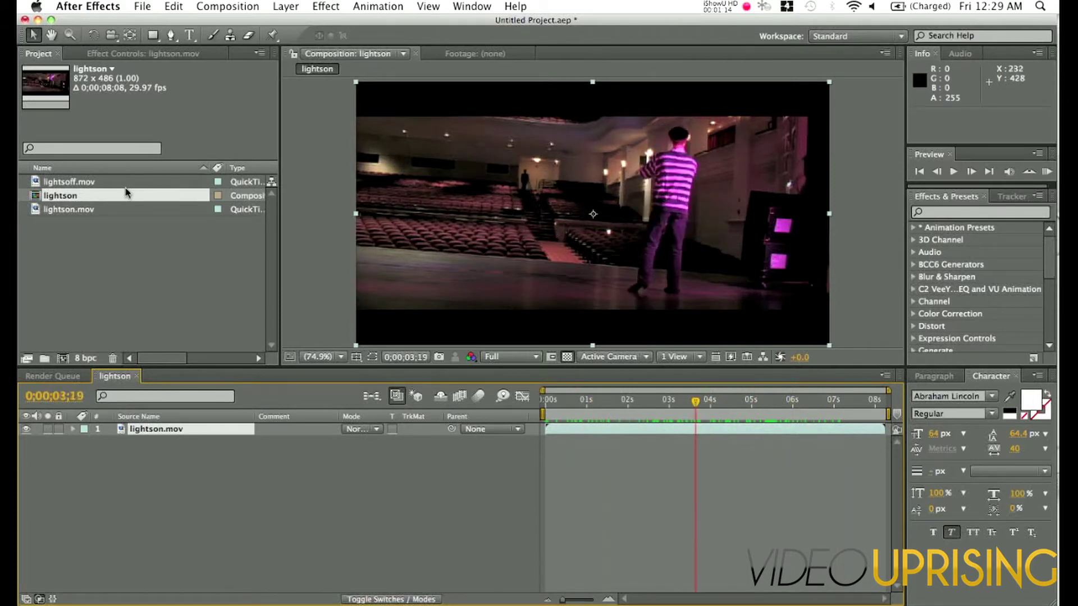
click(75, 186)
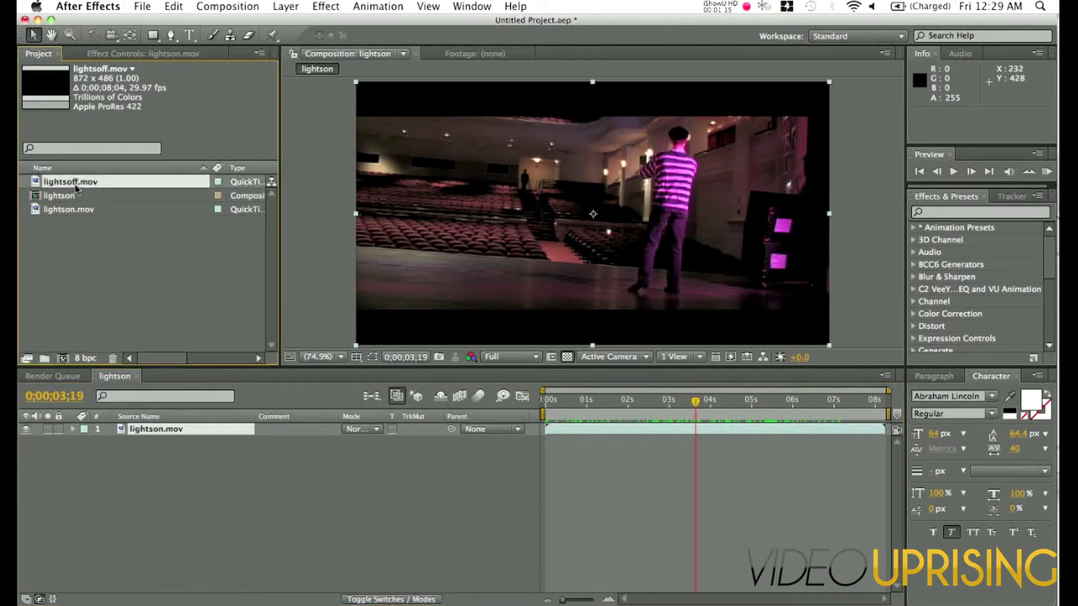
Step: Add lightsoff.mov to the lightson timeline and scrub to about 2 seconds 14 frames
drag(76, 189, 174, 416)
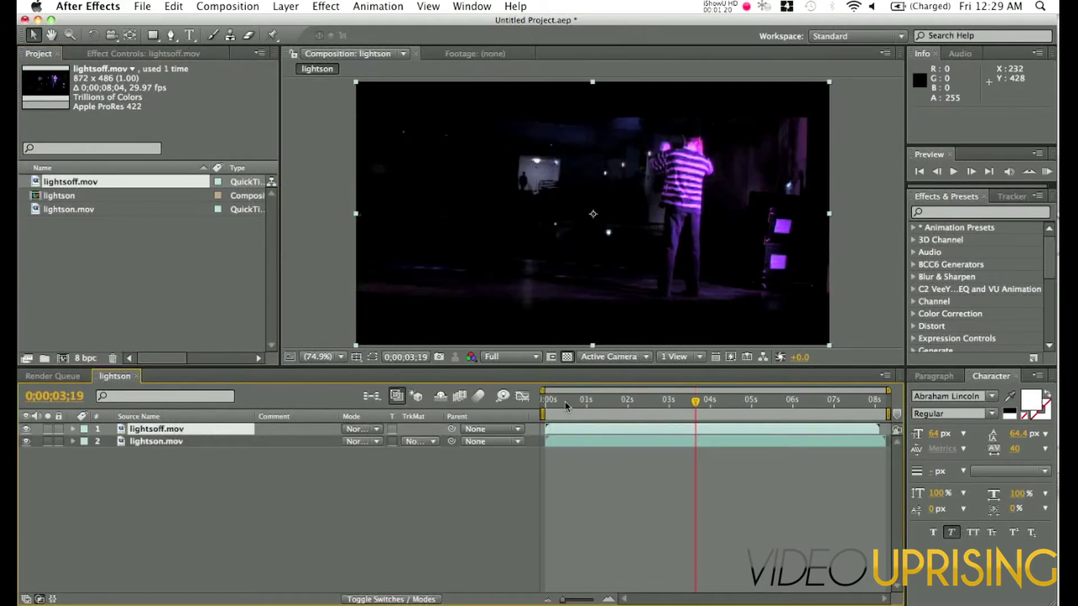
drag(566, 402, 743, 402)
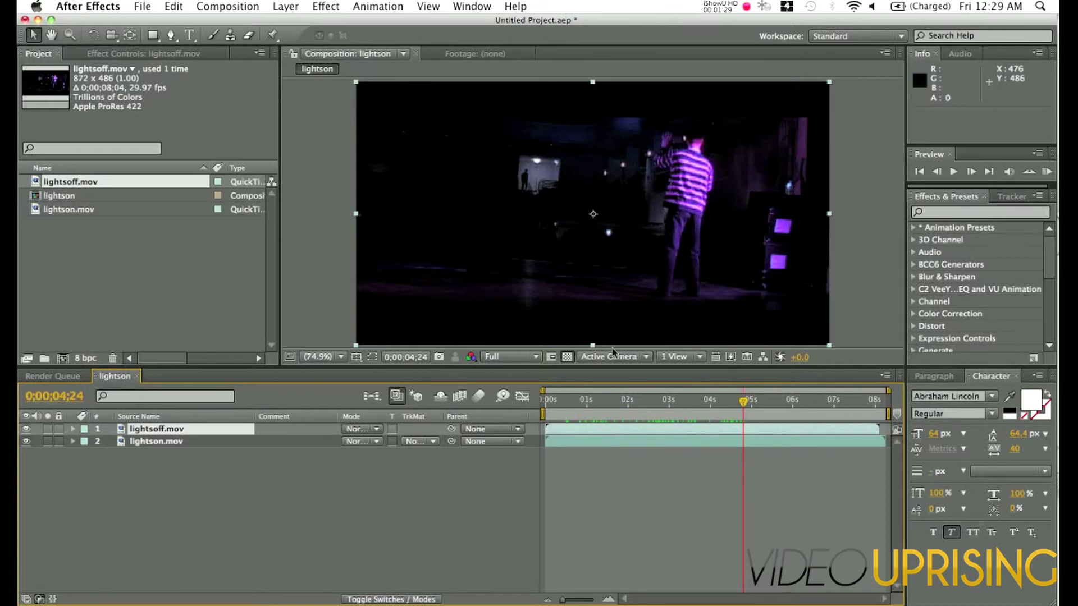
drag(662, 403, 591, 409)
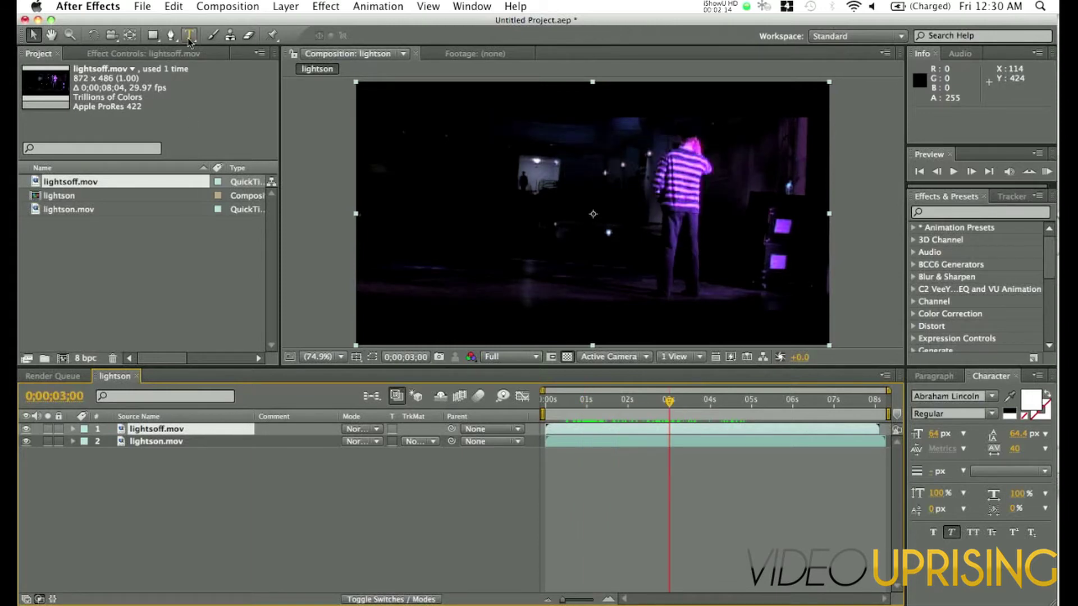
click(171, 35)
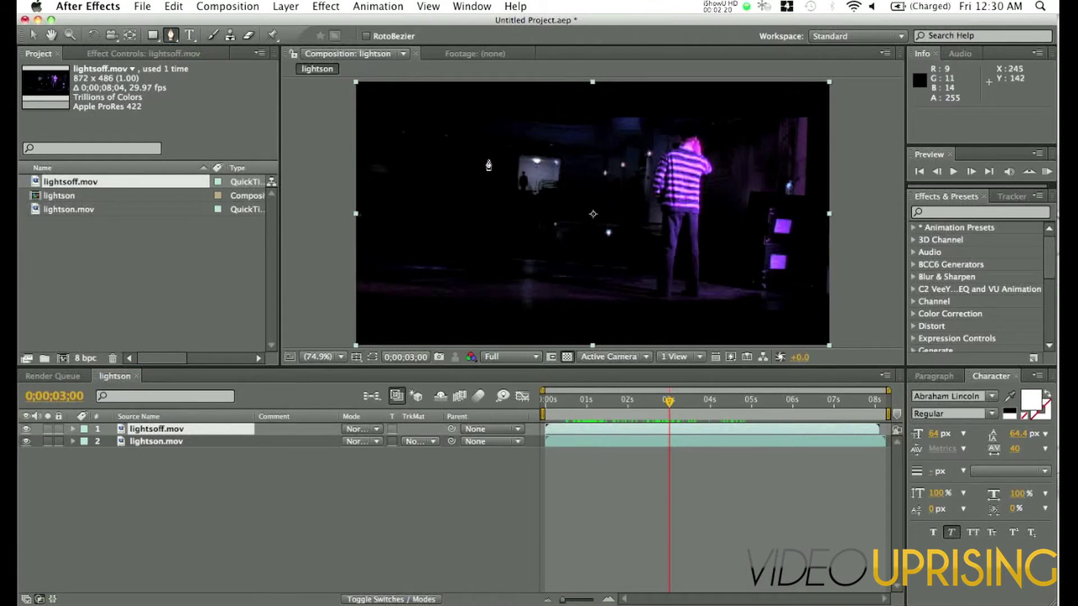
Step: Move lightsoff.mov below lightson.mov and place the first mask point above the left aisle
click(174, 434)
drag(174, 434, 174, 449)
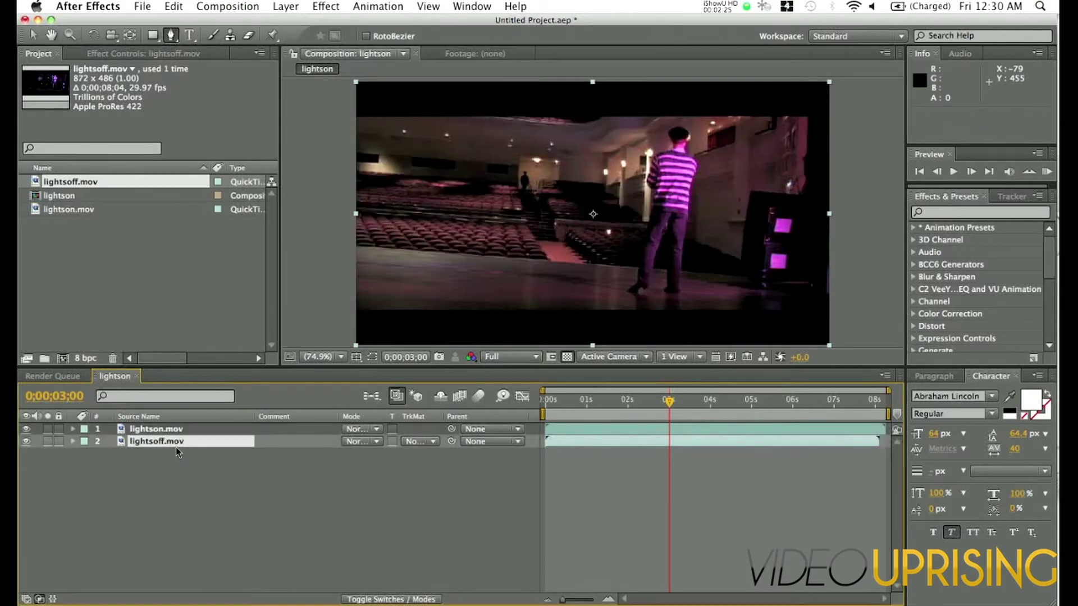
click(500, 134)
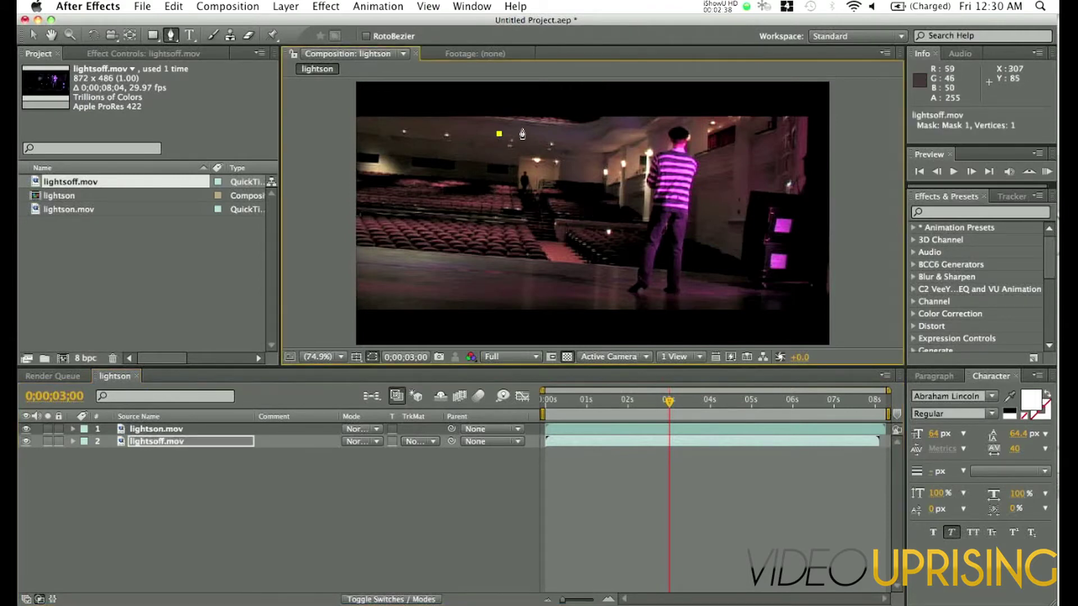
Step: Trace a closed ten-point Bezier mask around the left aisle and seating area
drag(522, 129, 570, 142)
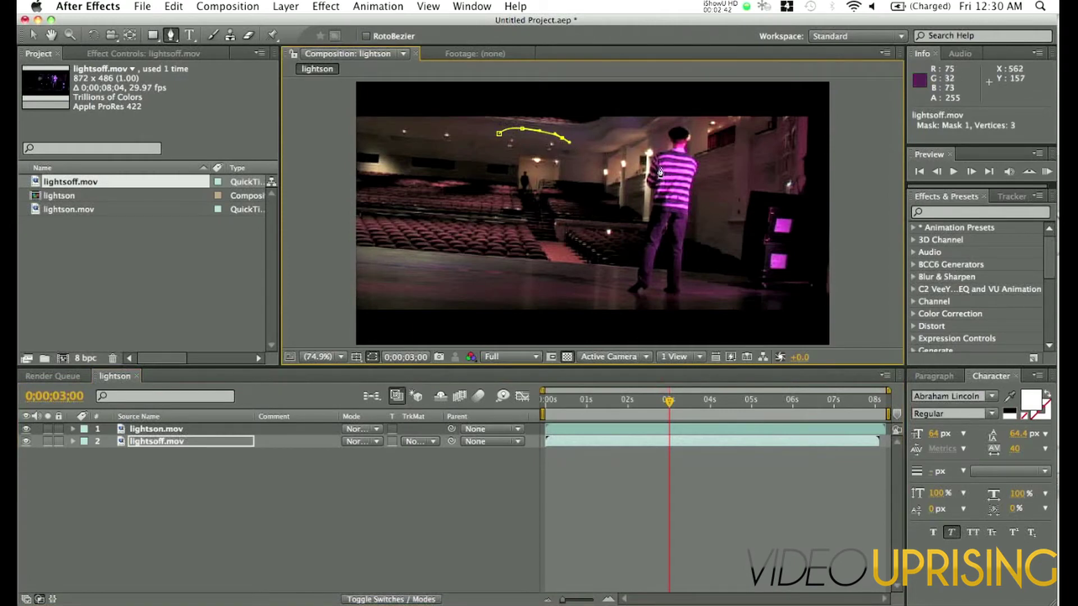
drag(581, 169, 594, 215)
click(594, 234)
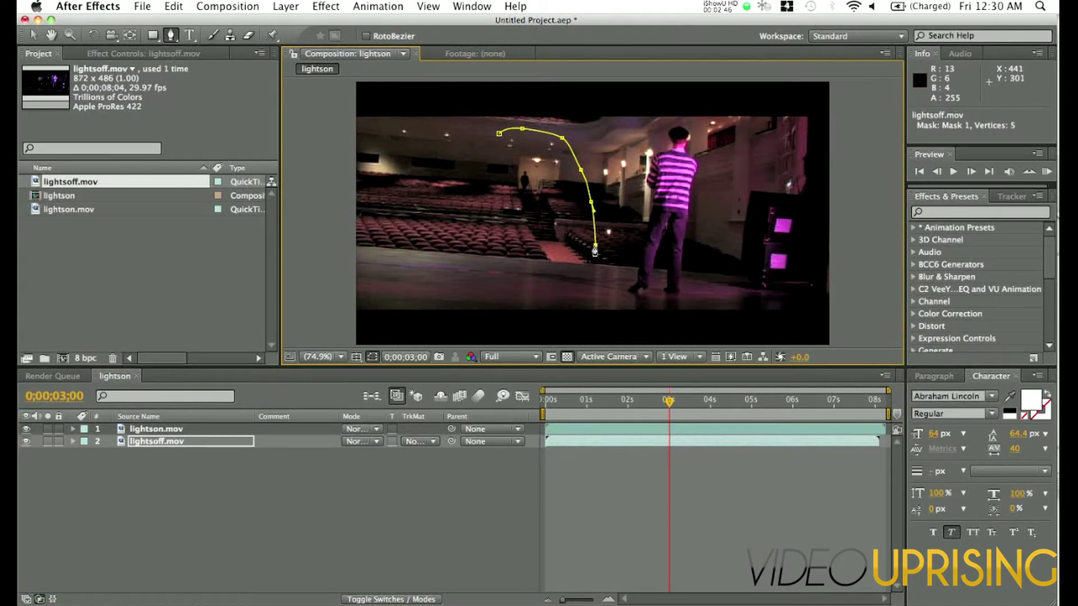
click(597, 256)
click(597, 289)
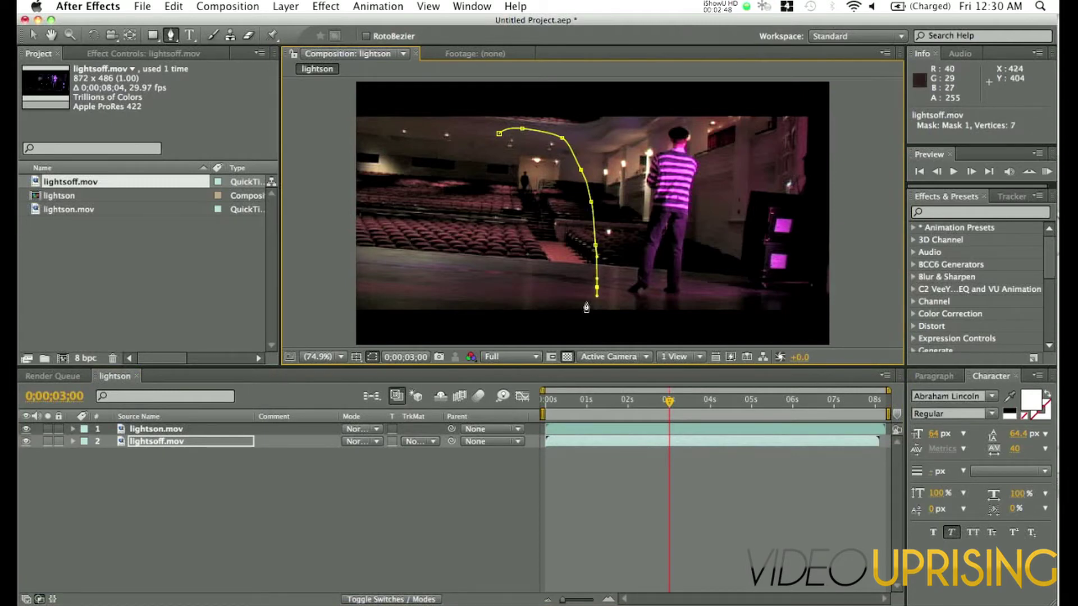
drag(543, 310, 471, 279)
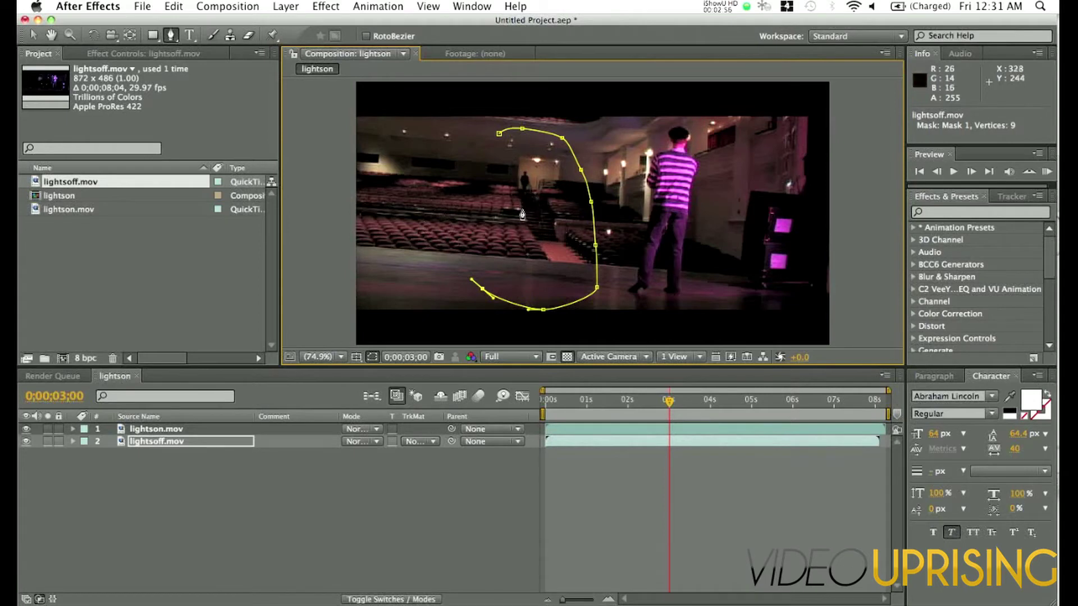
click(480, 163)
drag(482, 165, 495, 147)
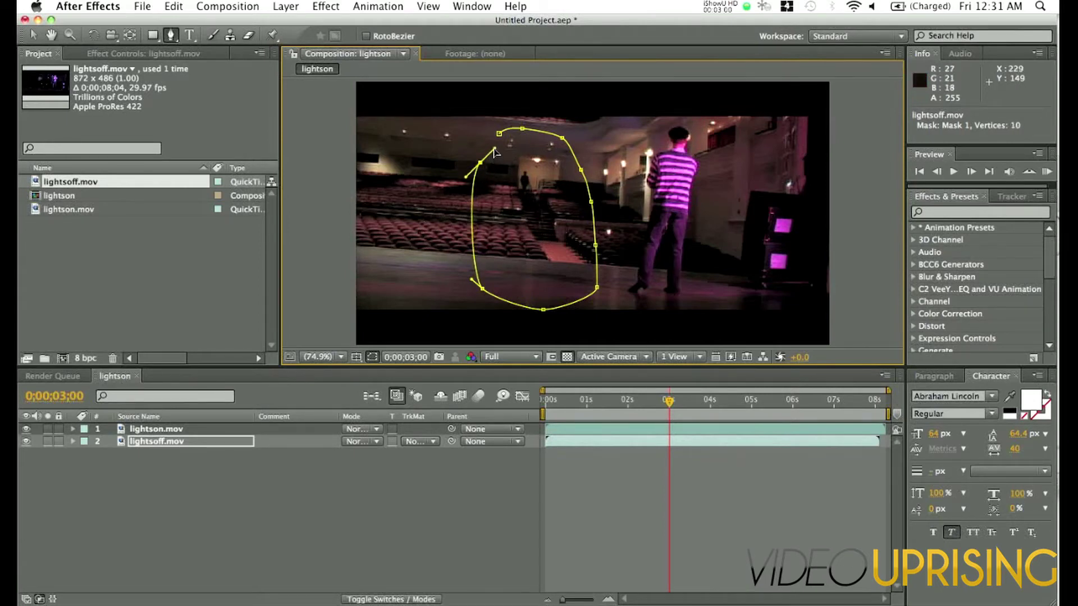
click(499, 135)
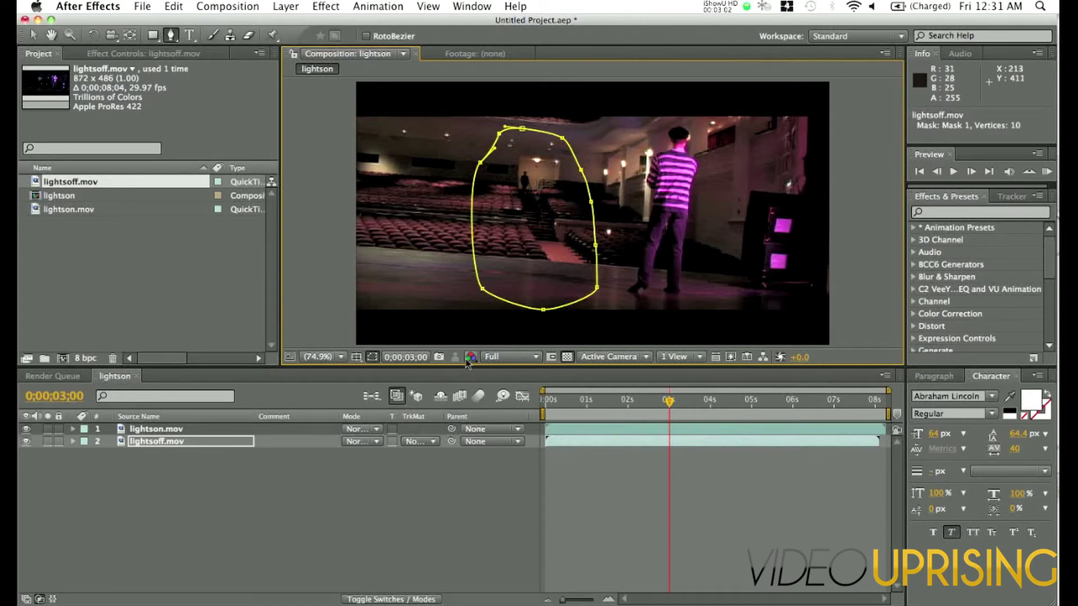
click(217, 441)
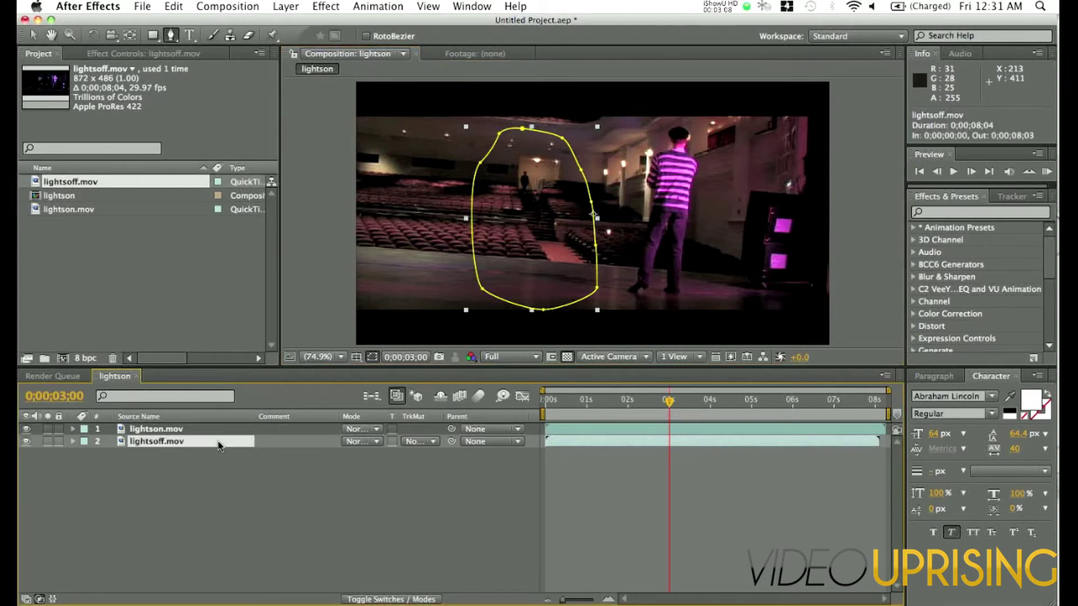
Step: Delete Mask 1 from the lightsoff.mov layer
key(m)
key(m)
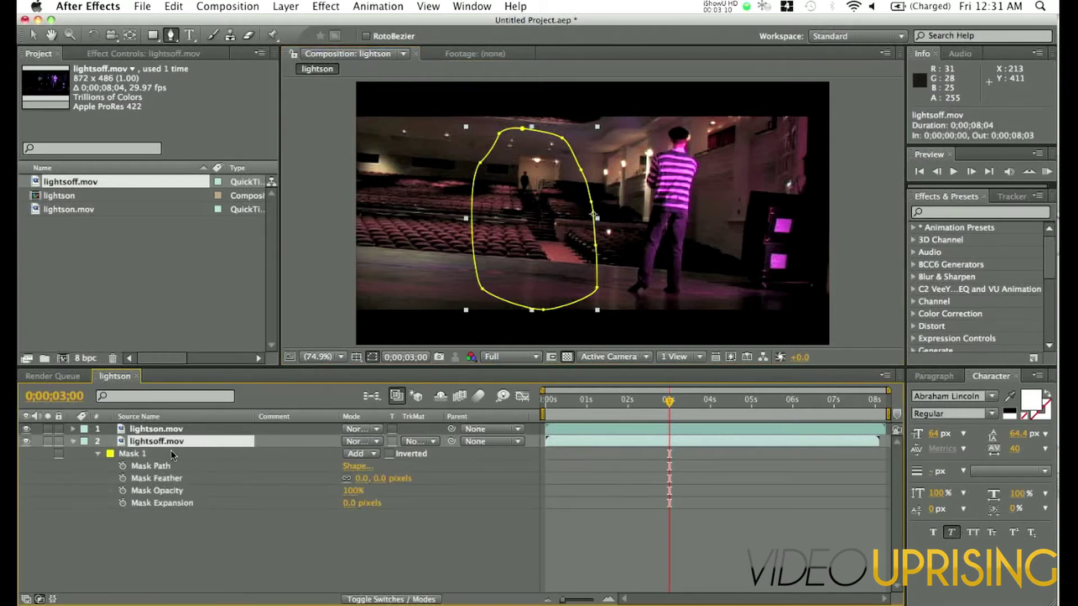
right_click(171, 452)
click(168, 457)
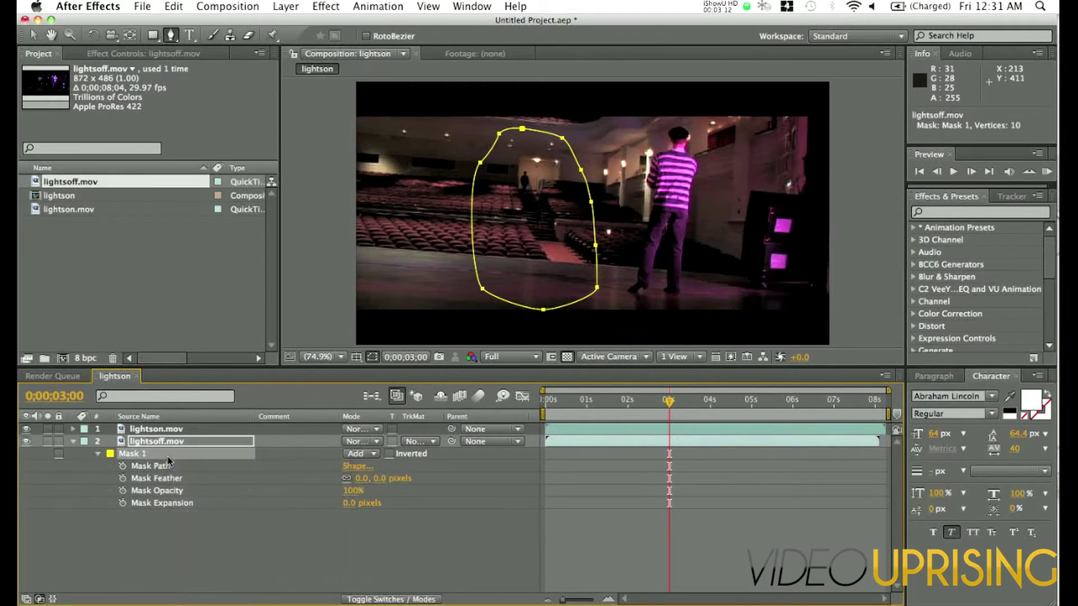
key(Delete)
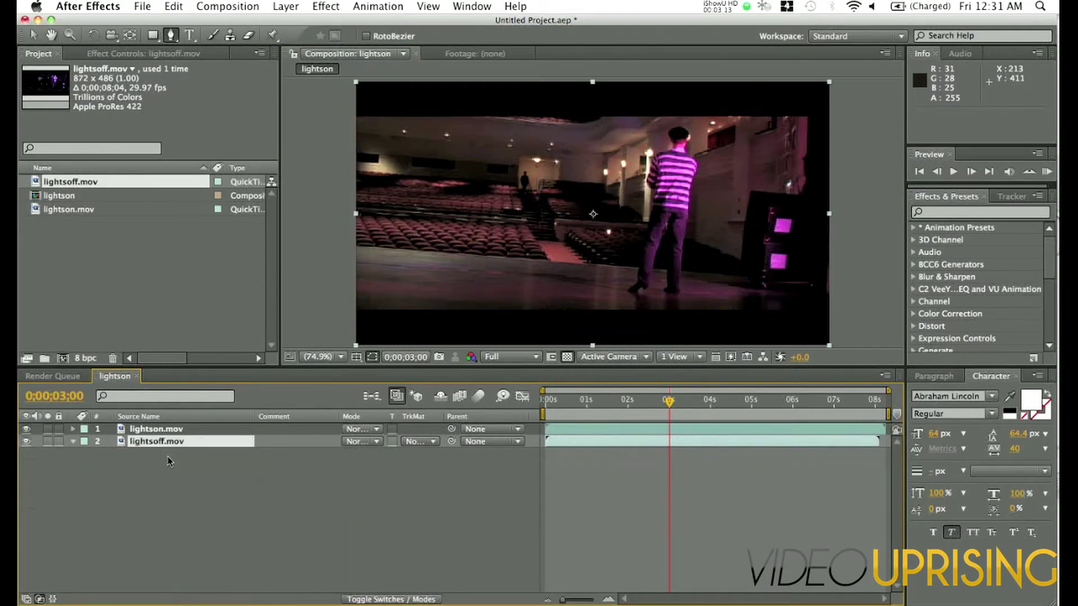
Step: Feather the lightson.mov mask, settling its Mask Feather at 138 pixels
click(153, 430)
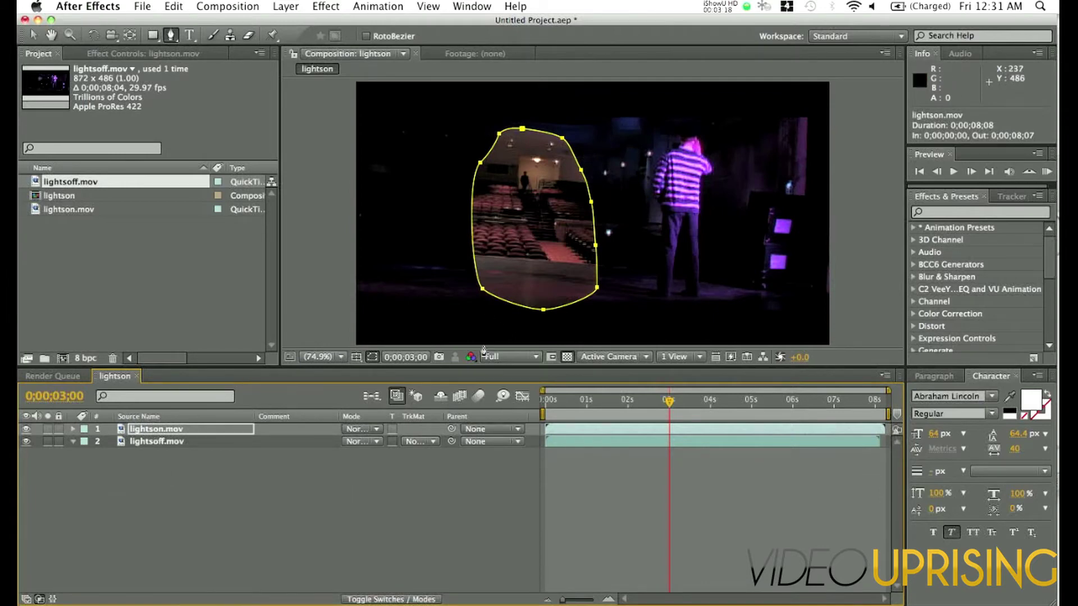
click(372, 357)
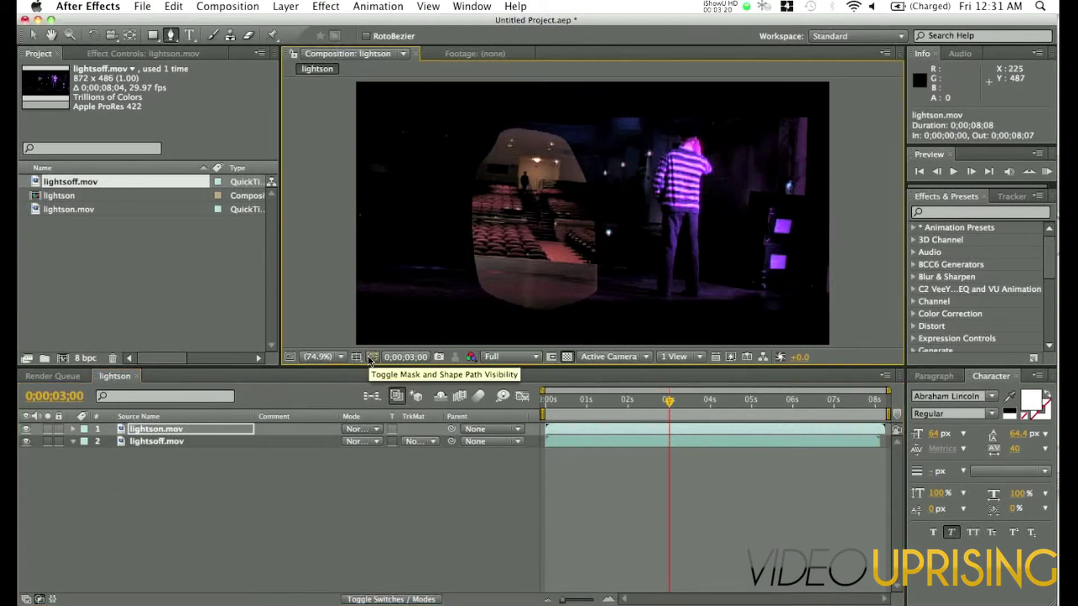
click(220, 433)
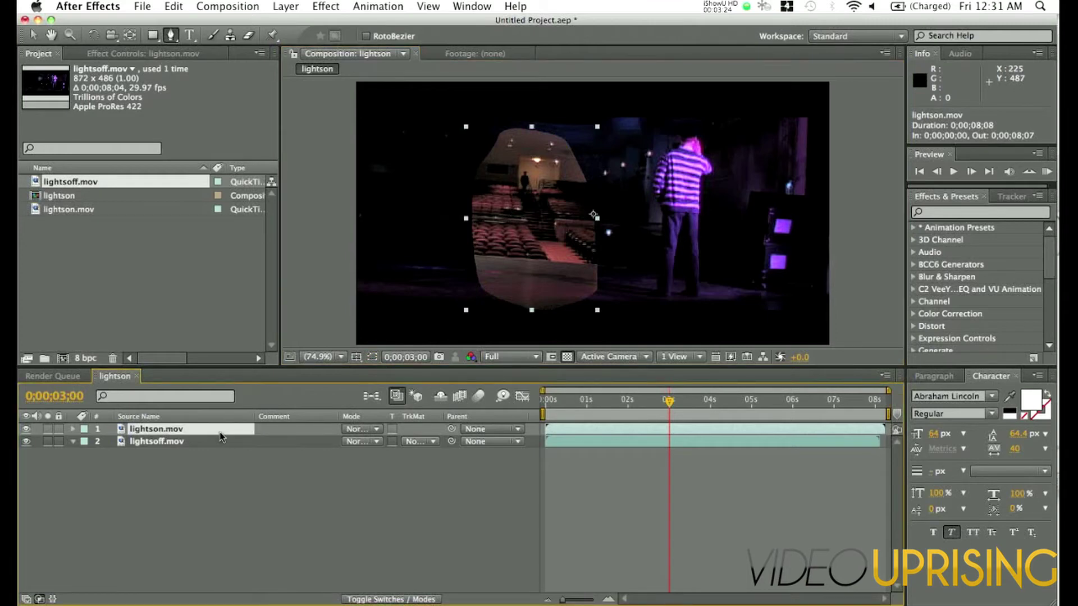
key(m)
key(m)
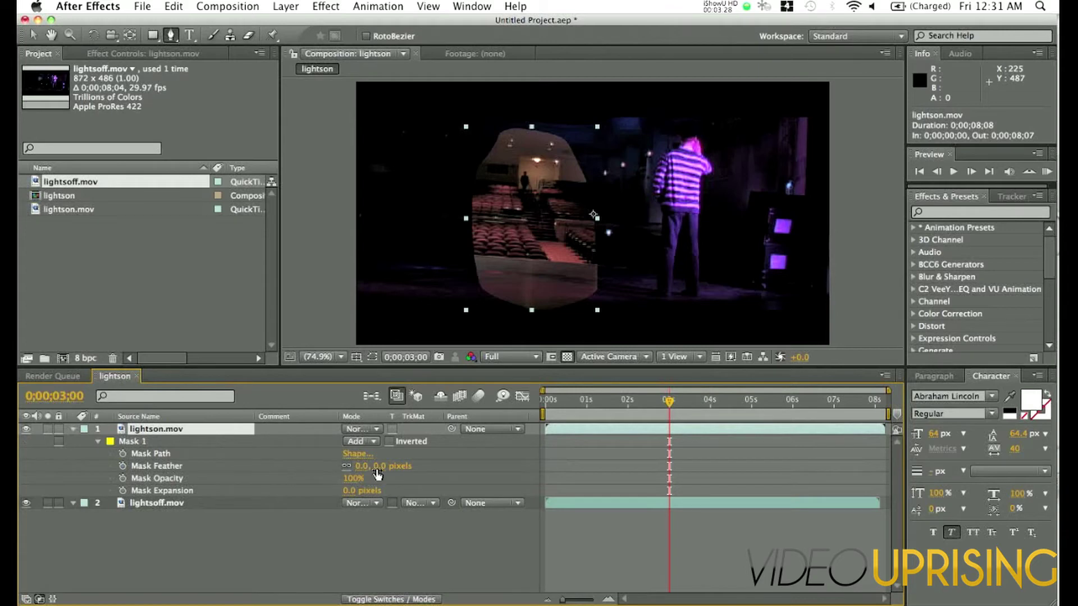
drag(378, 474, 499, 479)
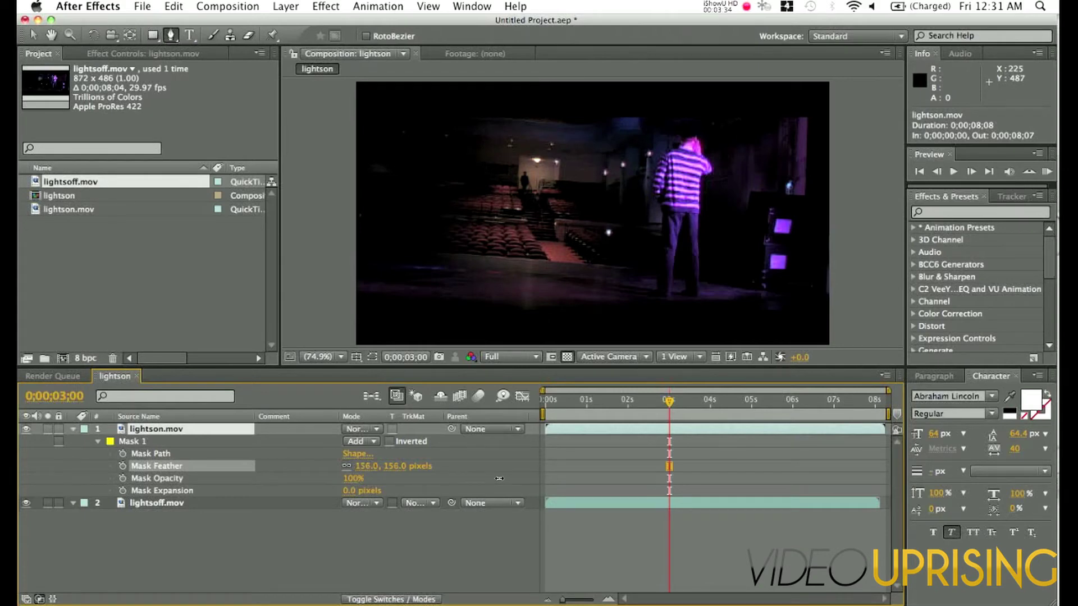
drag(516, 479, 470, 479)
drag(496, 473, 483, 473)
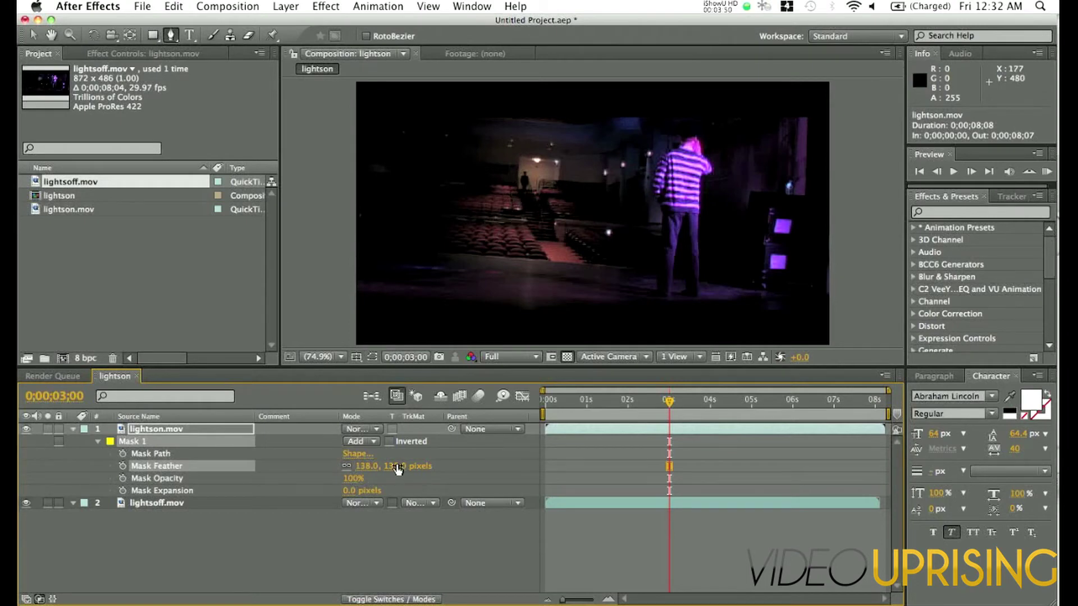
Step: Apply a red Fill effect from Effect > Generate to the lightson layer
click(324, 7)
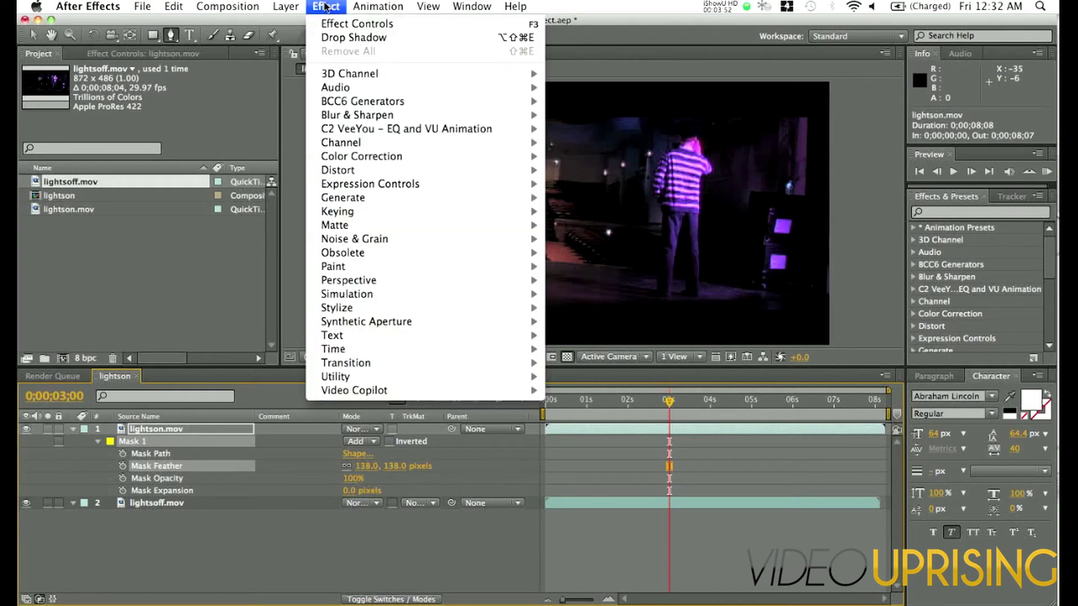
mouse_move(397, 201)
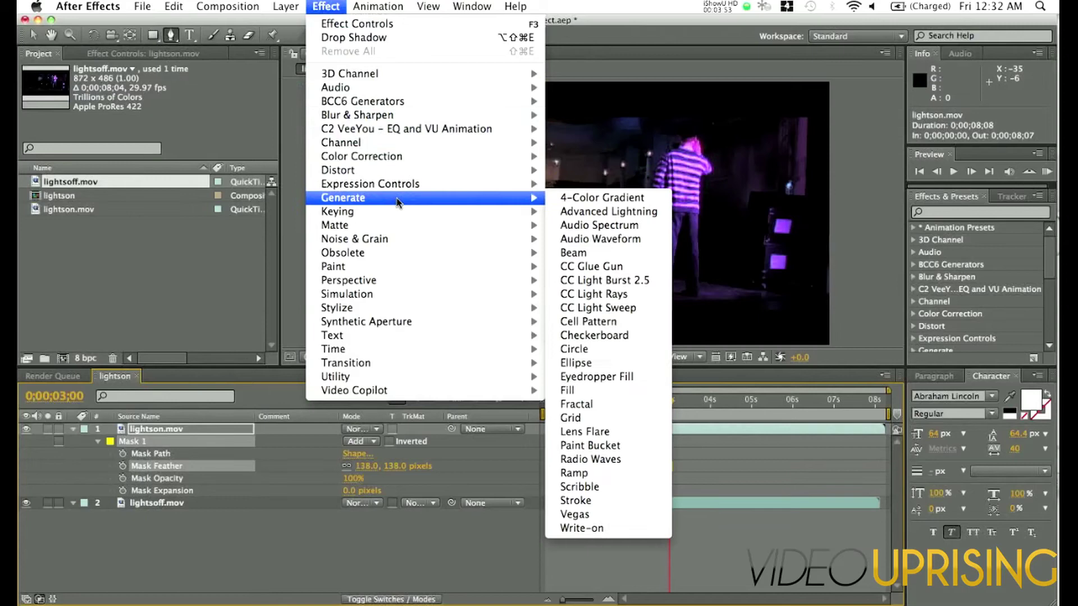
click(635, 389)
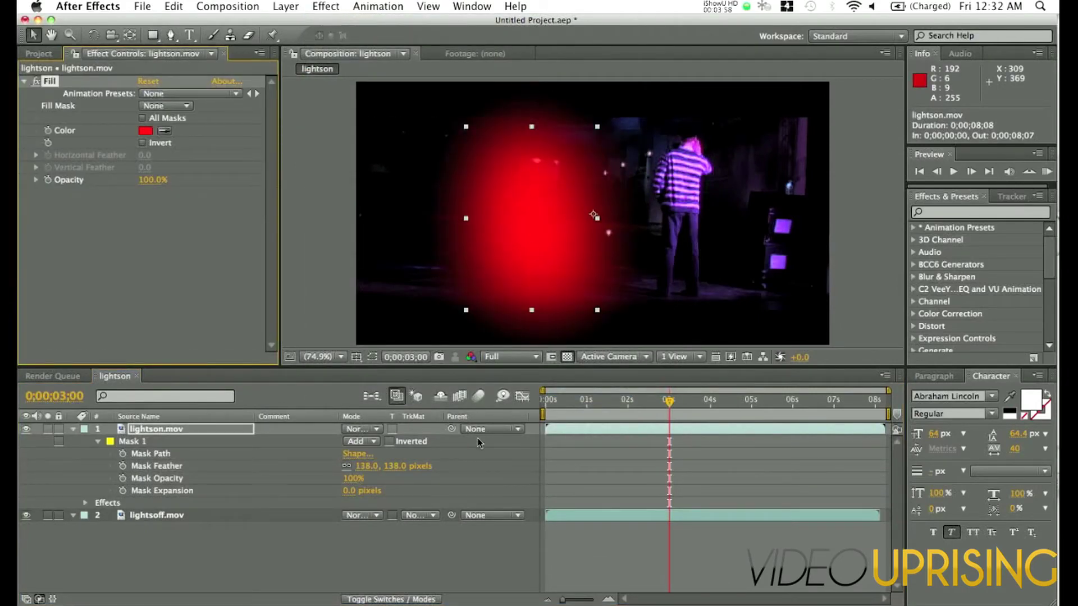
Step: Readjust the Mask 1 feather against the red fill, ending at 189 pixels
drag(392, 467, 363, 448)
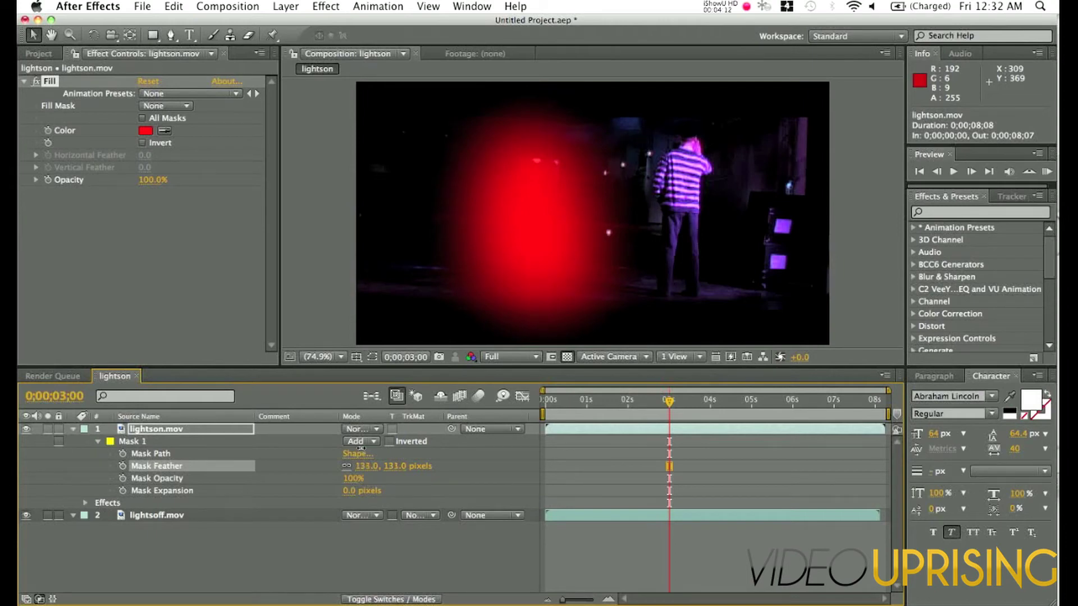
click(361, 447)
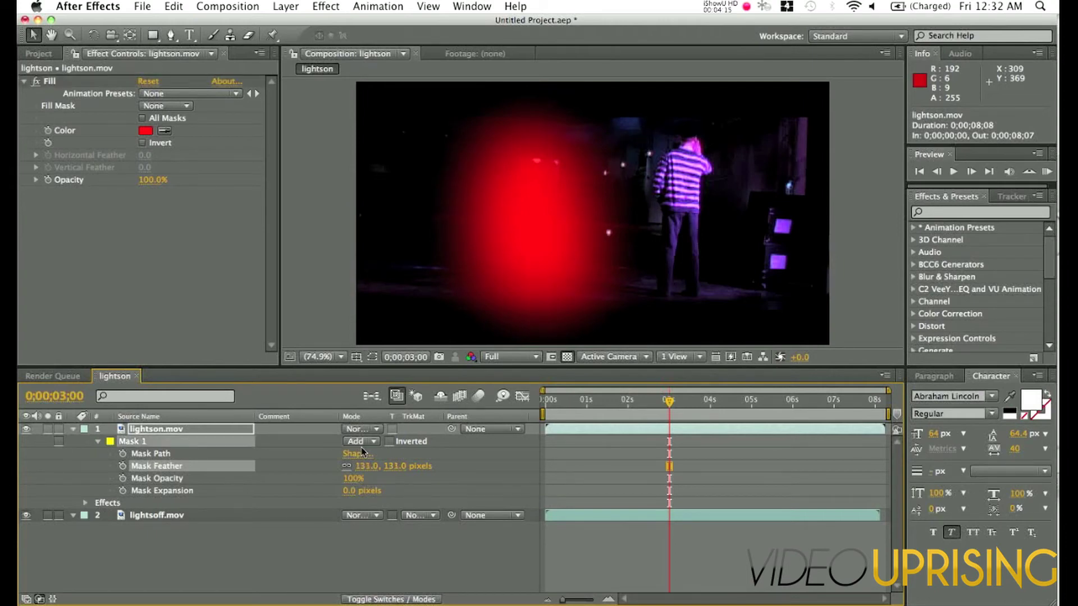
drag(385, 466, 407, 467)
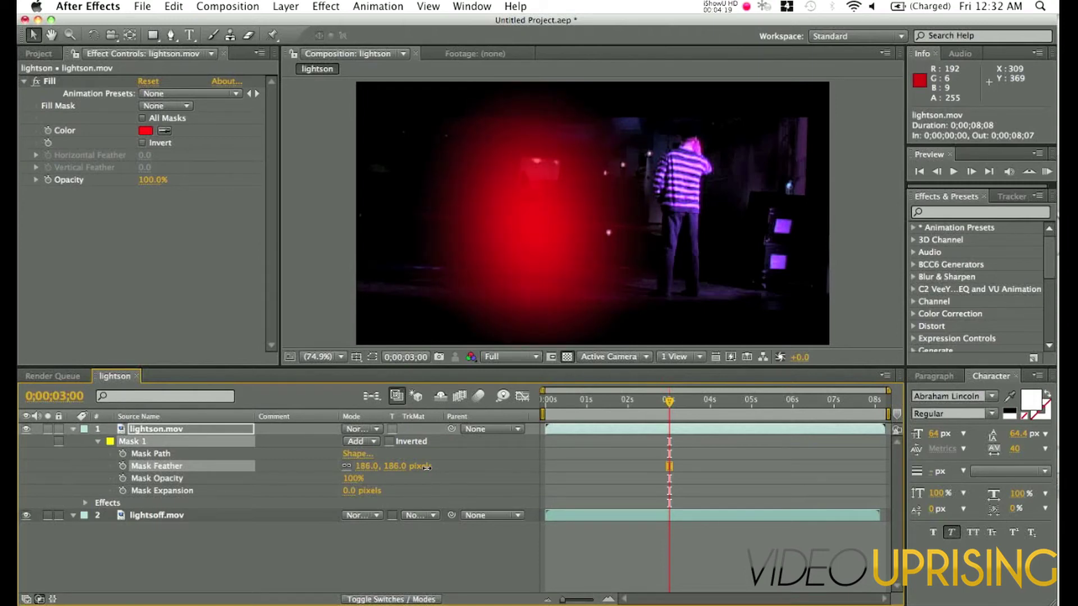
drag(427, 466, 430, 467)
click(37, 83)
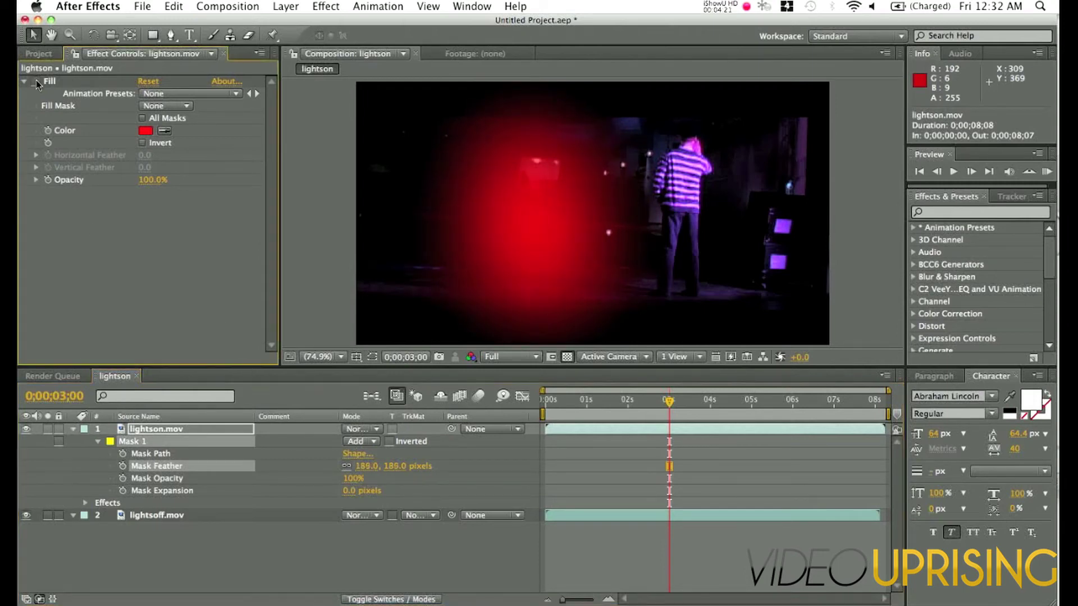
Step: Disable the red Fill effect and reselect the lightson.mov layer
click(37, 82)
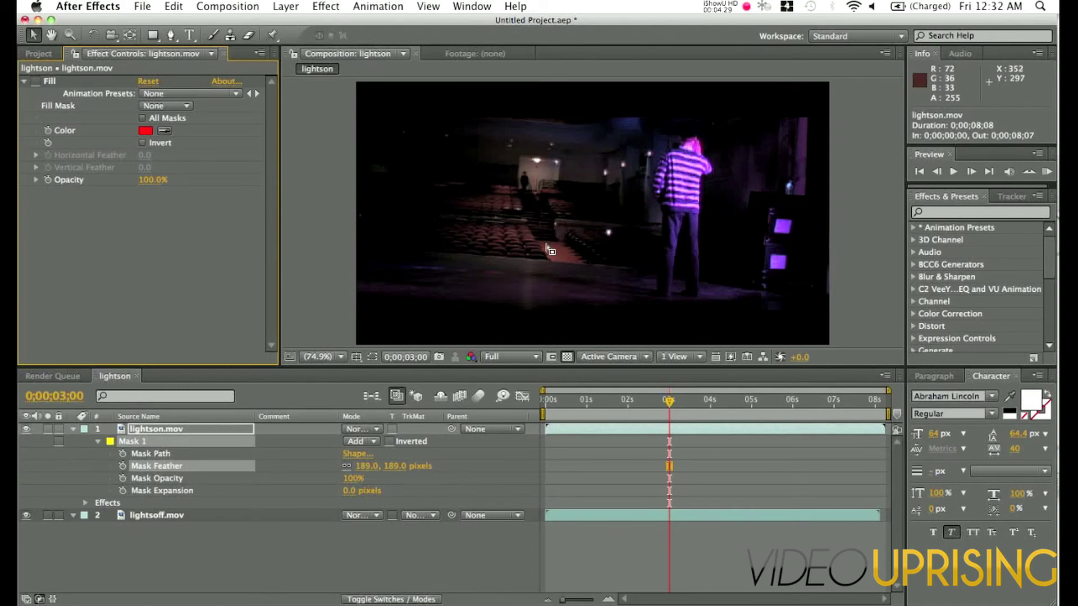
click(212, 430)
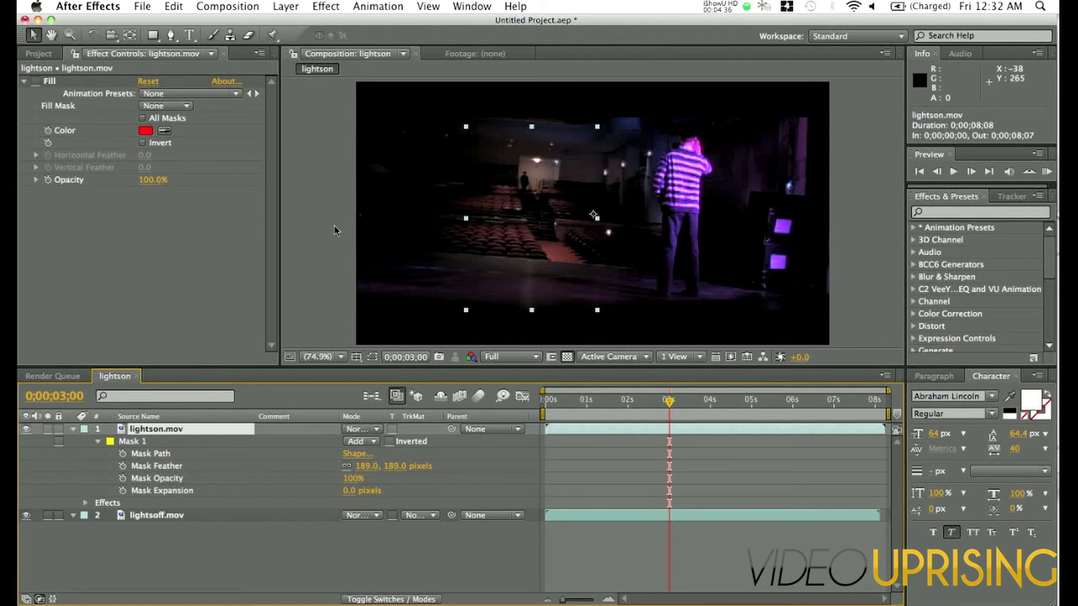
click(317, 8)
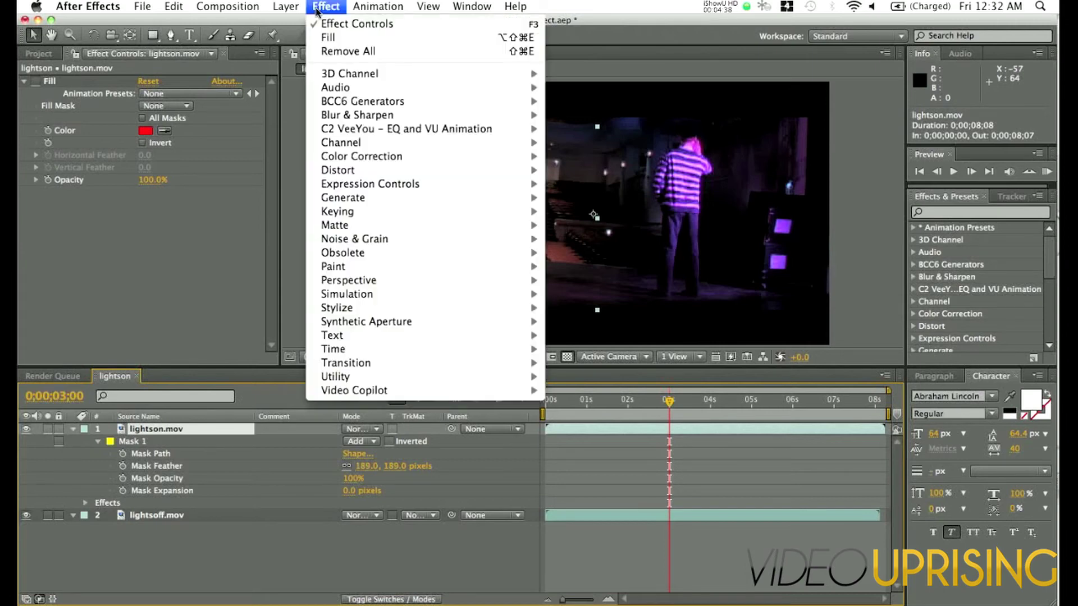
click(186, 436)
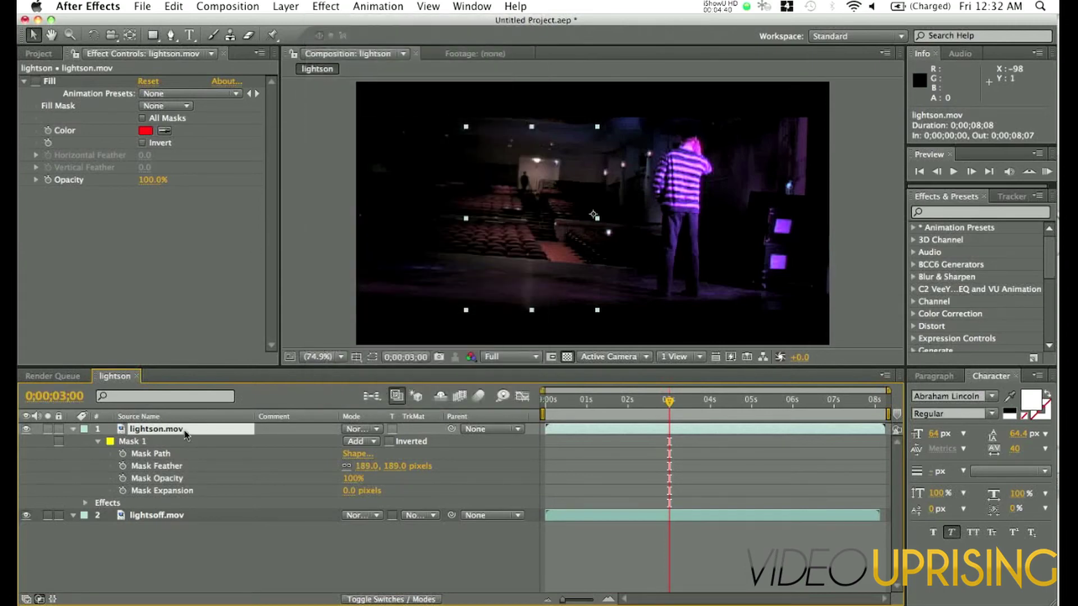
click(324, 8)
Step: Add a Curves effect to the lightson layer and raise the Blue channel curve
mouse_move(397, 157)
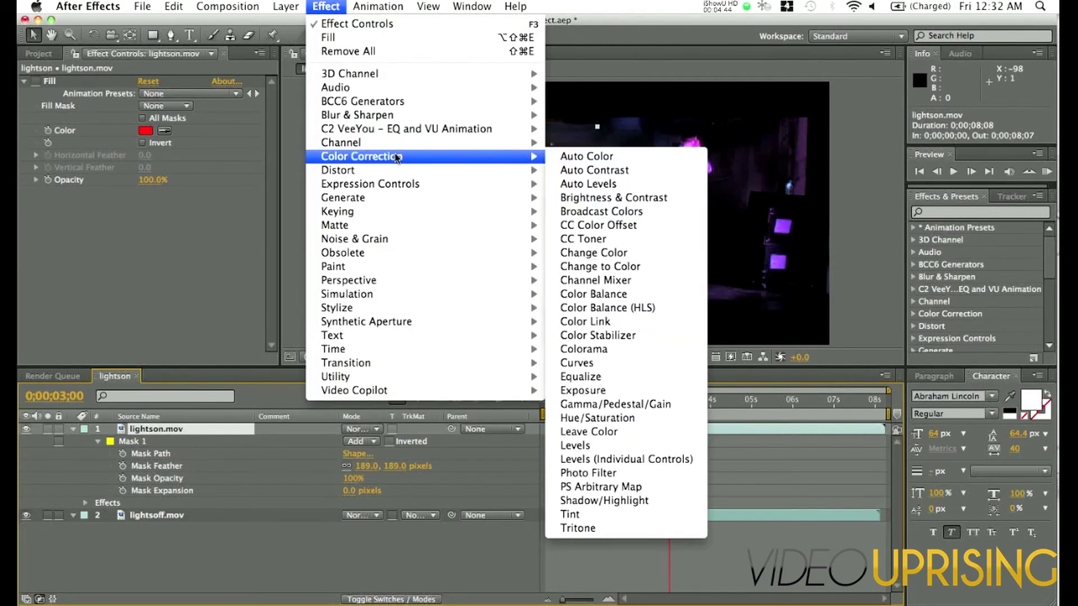
click(577, 363)
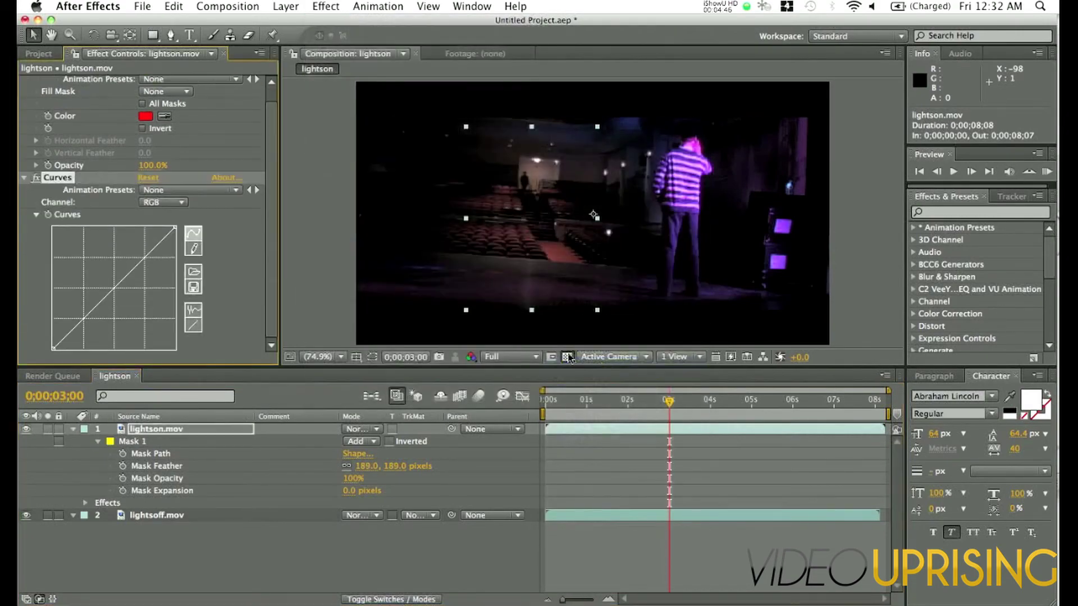
click(164, 204)
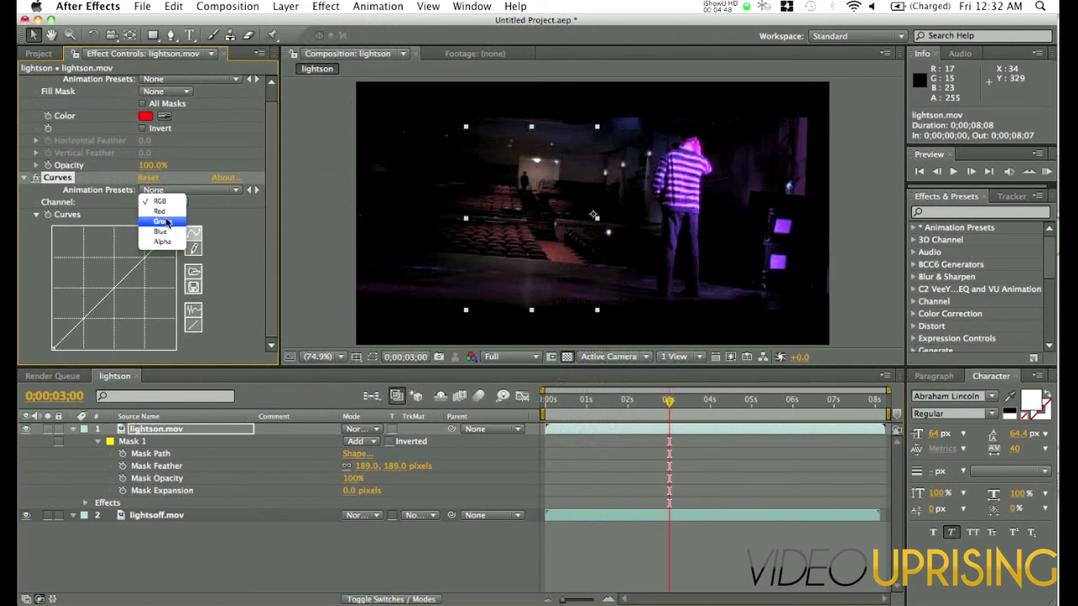
click(163, 232)
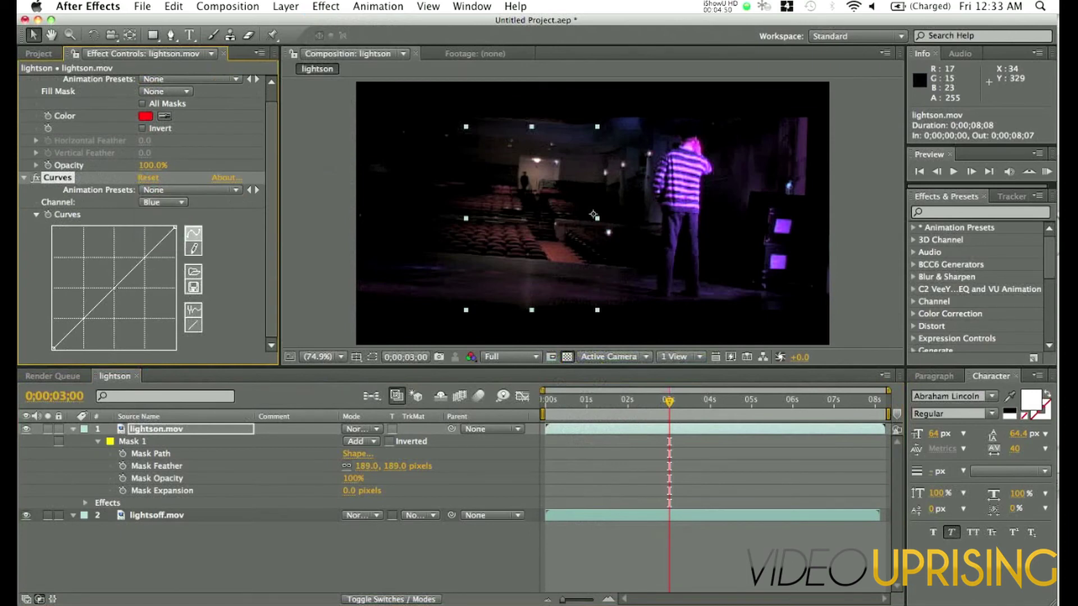
drag(114, 288, 101, 265)
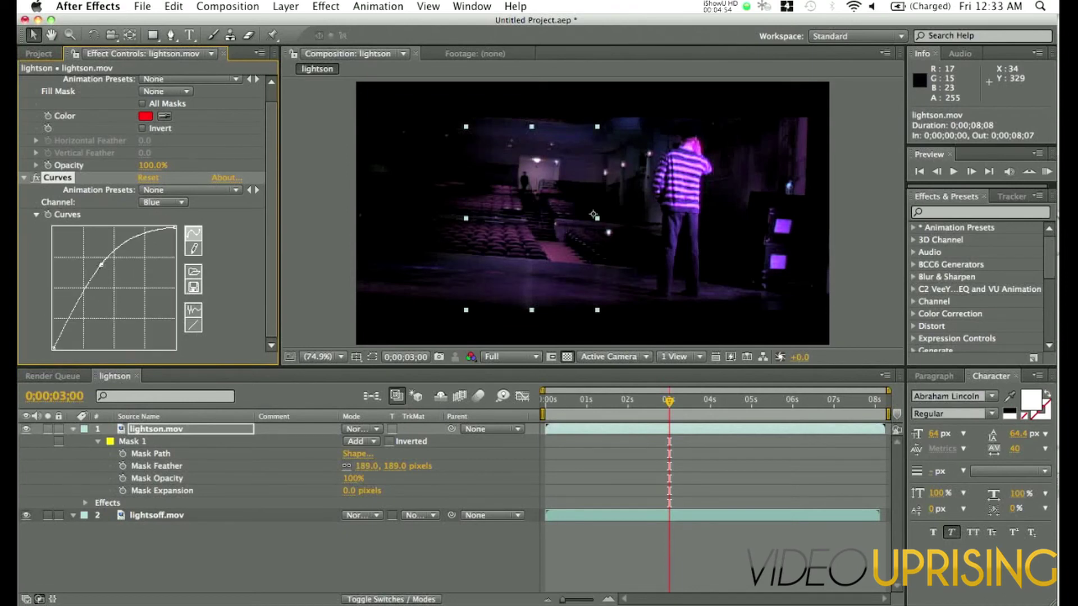
Step: Pull the Red curve down and bow the RGB curve down to darken the image
click(153, 202)
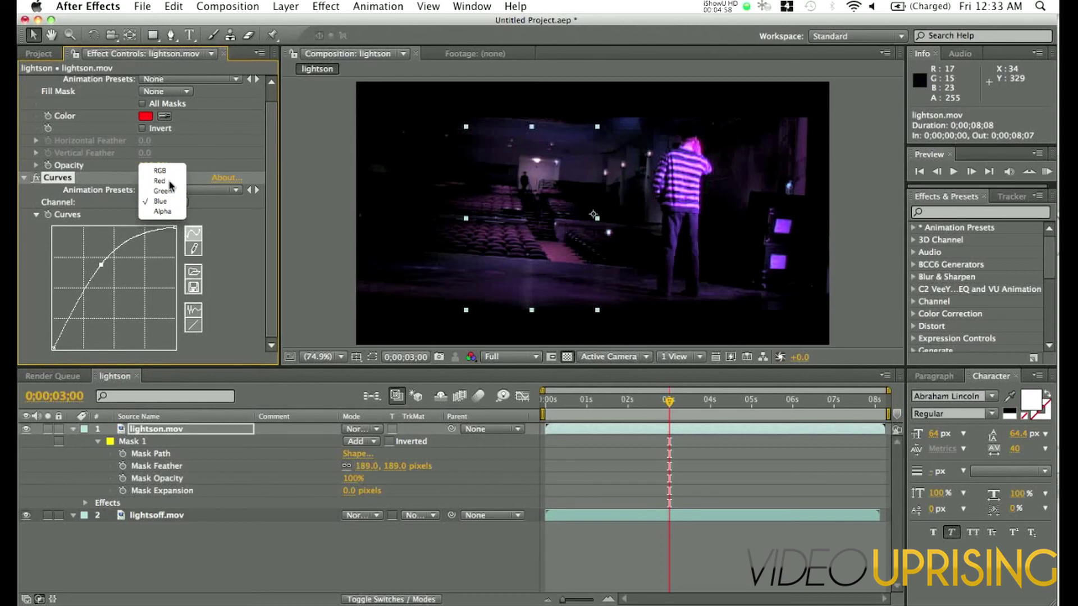
click(159, 181)
mouse_move(115, 286)
mouse_down()
mouse_move(127, 300)
mouse_move(121, 291)
mouse_up()
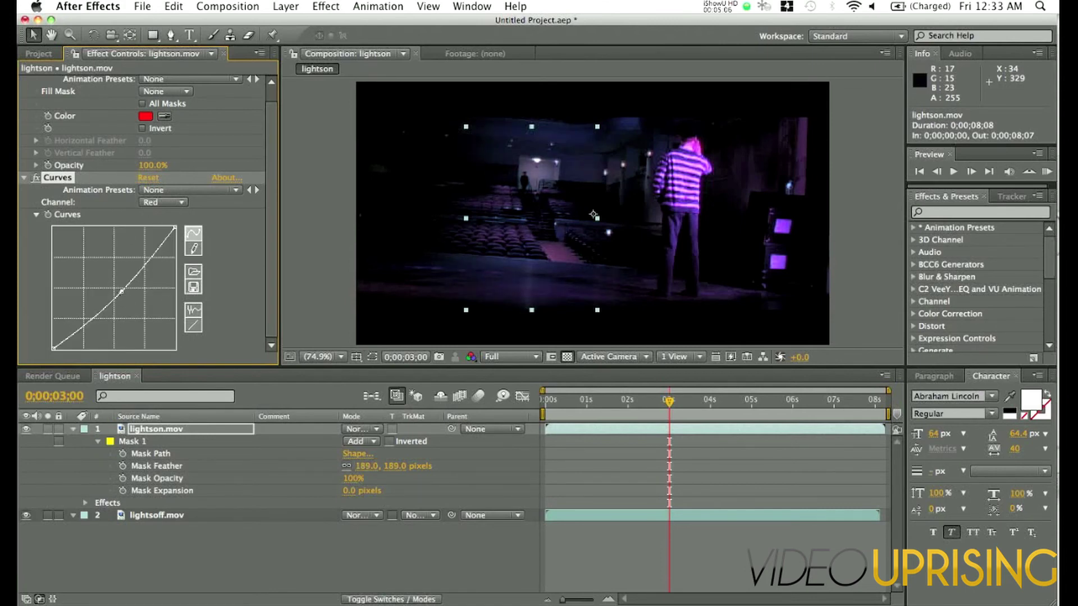
click(149, 203)
click(159, 191)
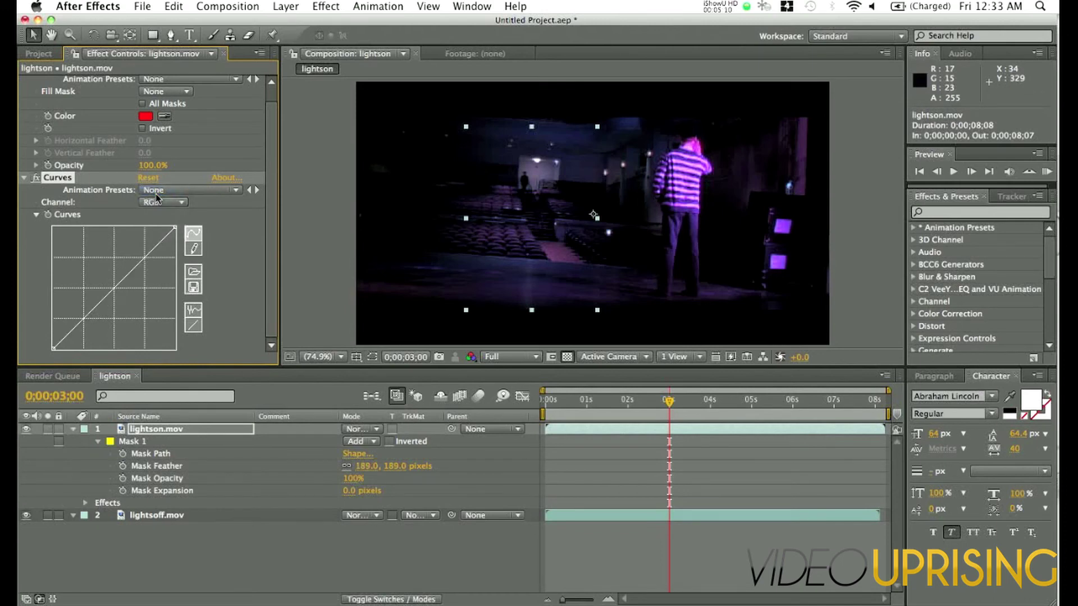
drag(114, 294, 135, 272)
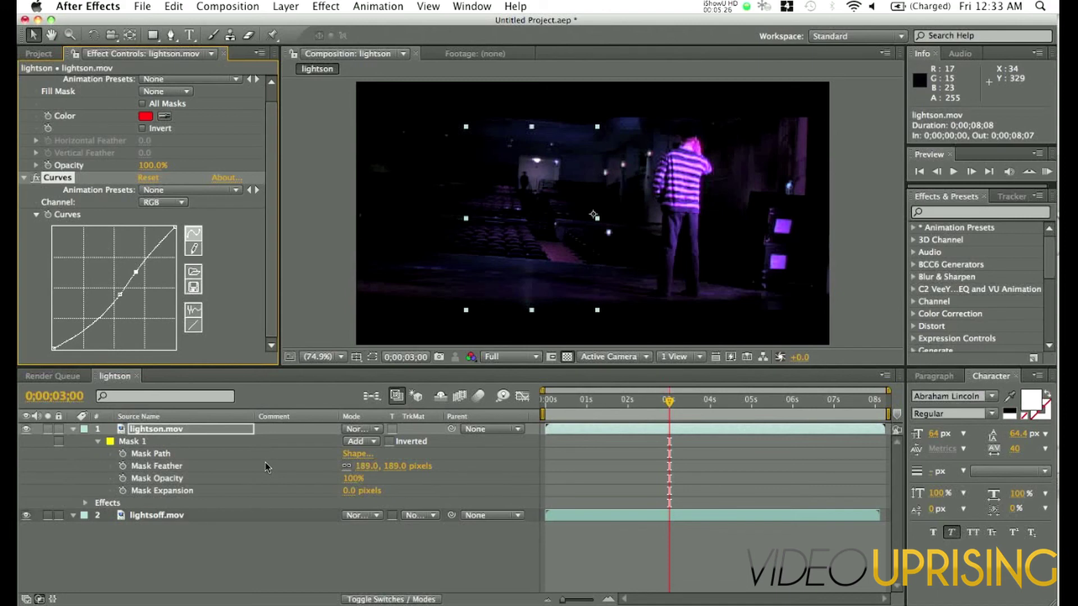
key(super+shift+h)
click(27, 441)
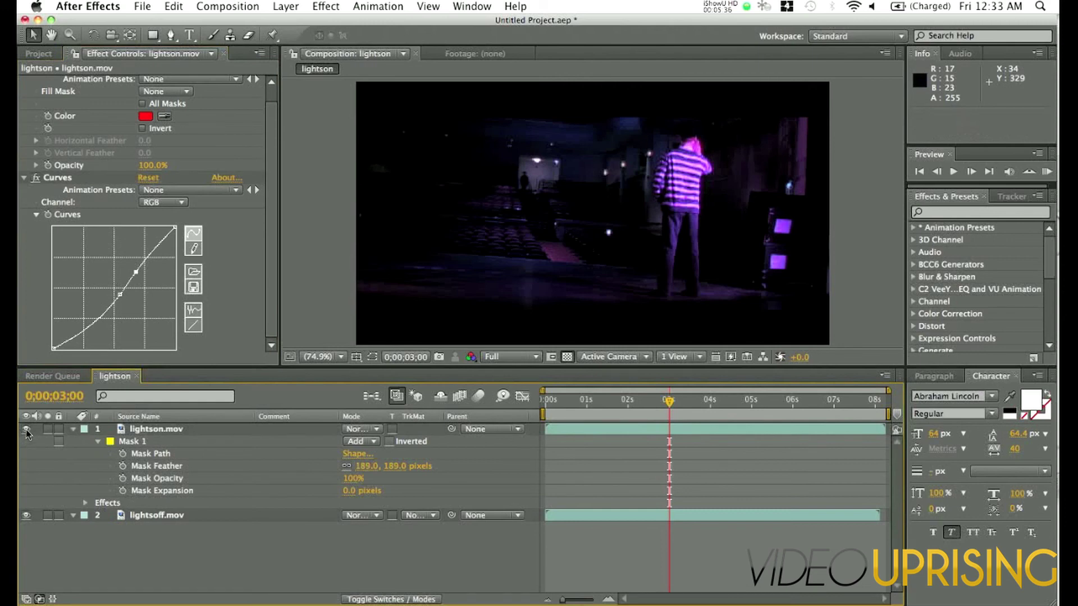
click(27, 429)
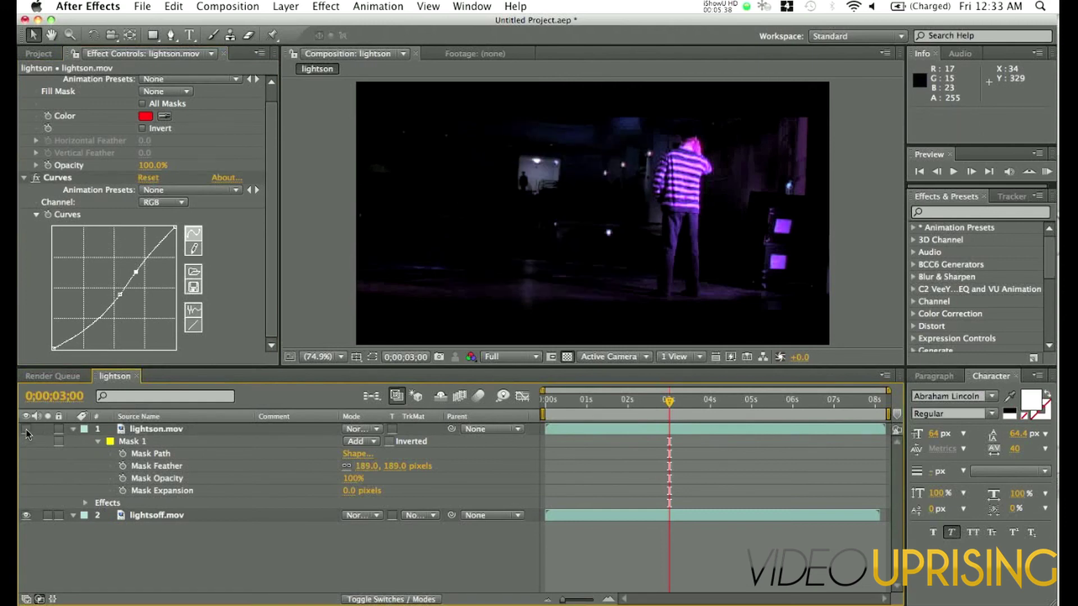
click(27, 431)
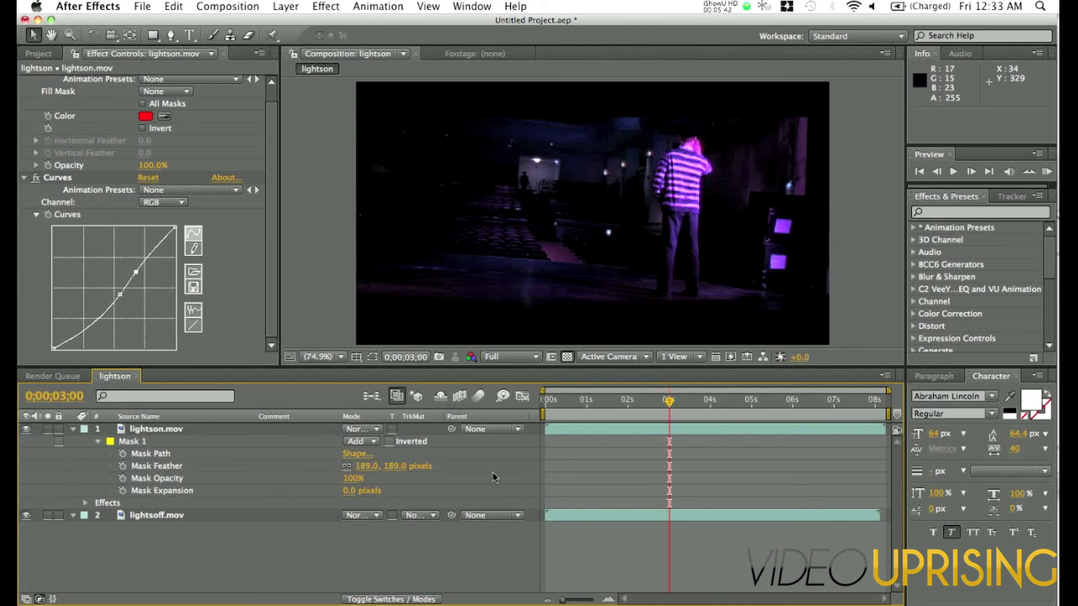
key(Page_Up)
drag(656, 407, 703, 408)
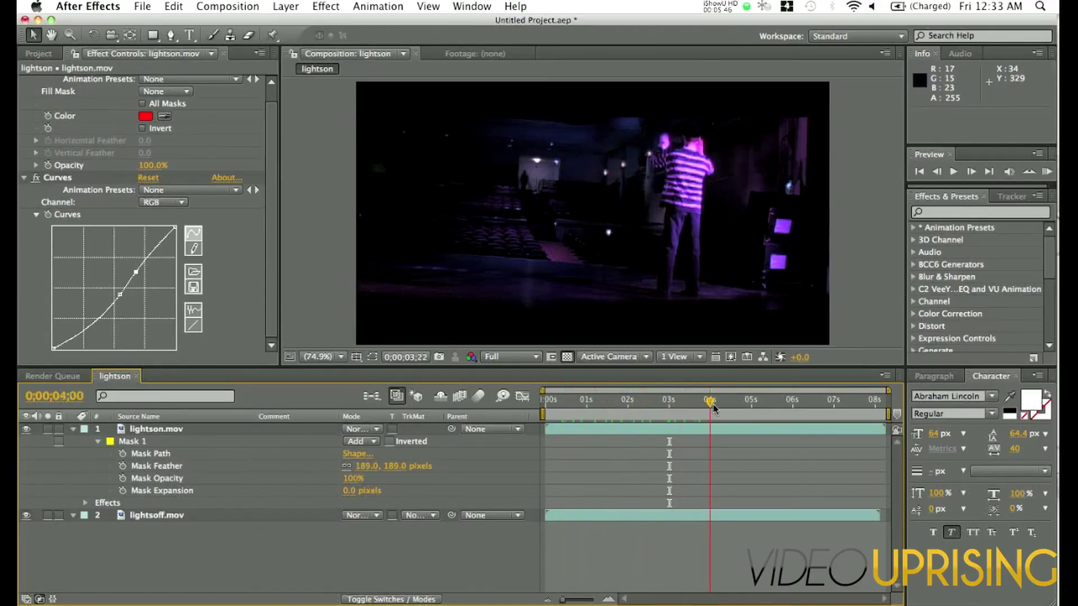